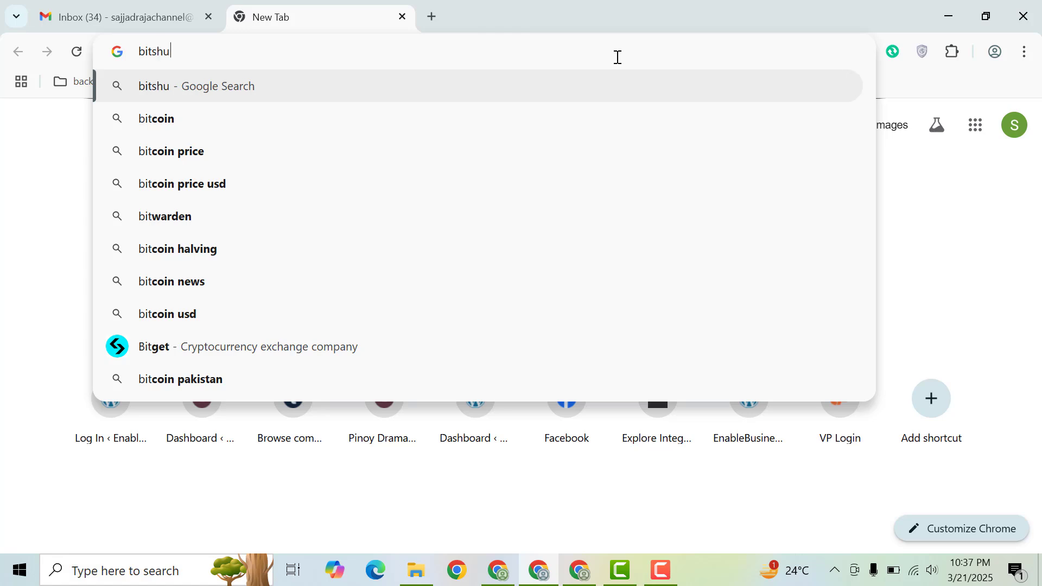
Step: Search the web for bitshute, open the BitChute website from the results and dismiss its membership offer
key(Return)
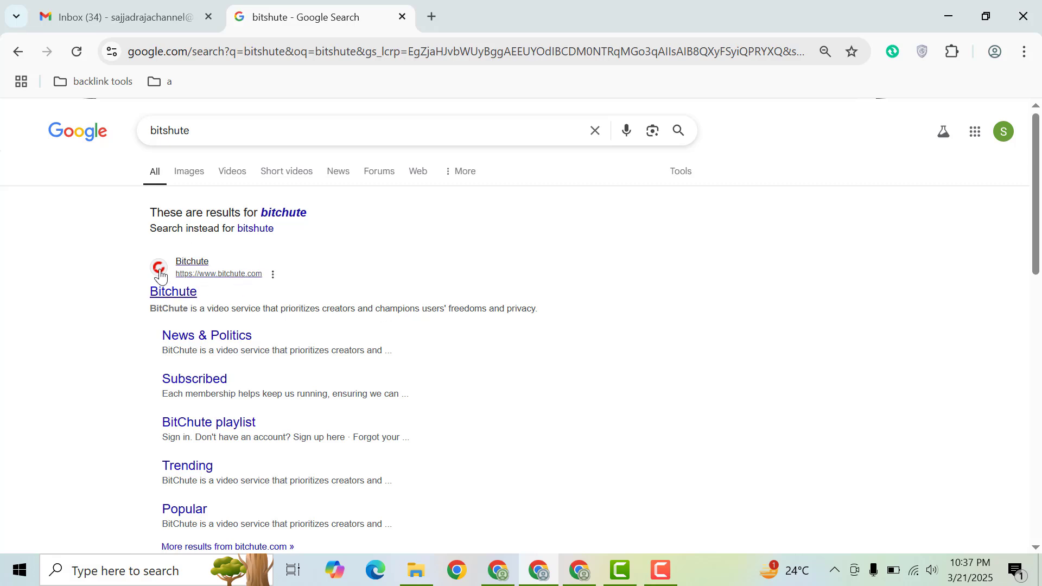
click(168, 296)
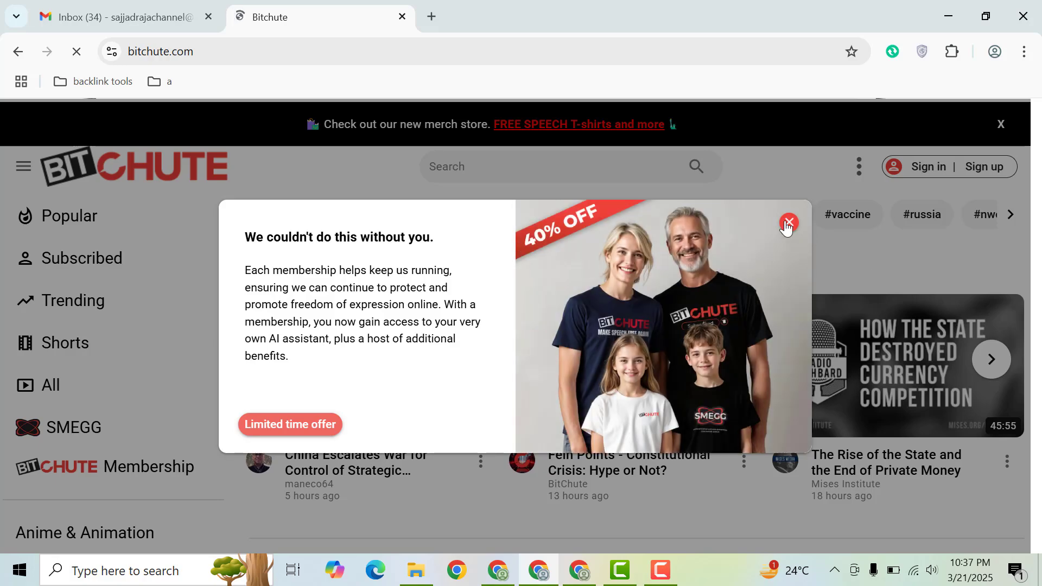
click(789, 222)
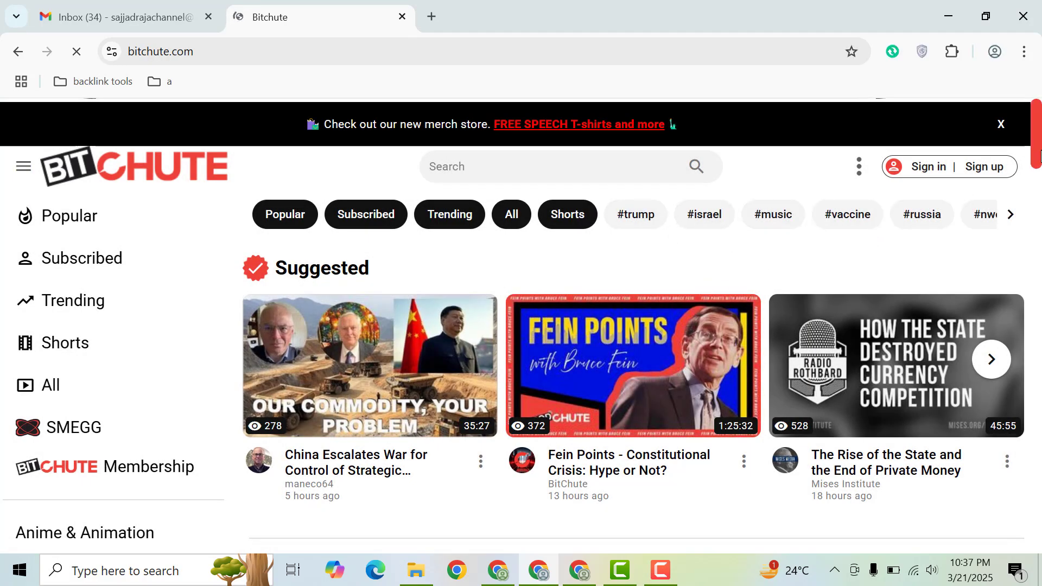
Step: Look over the BitChute home page, dismiss the merch store banner and open the new account registration form
drag(1034, 158, 1034, 307)
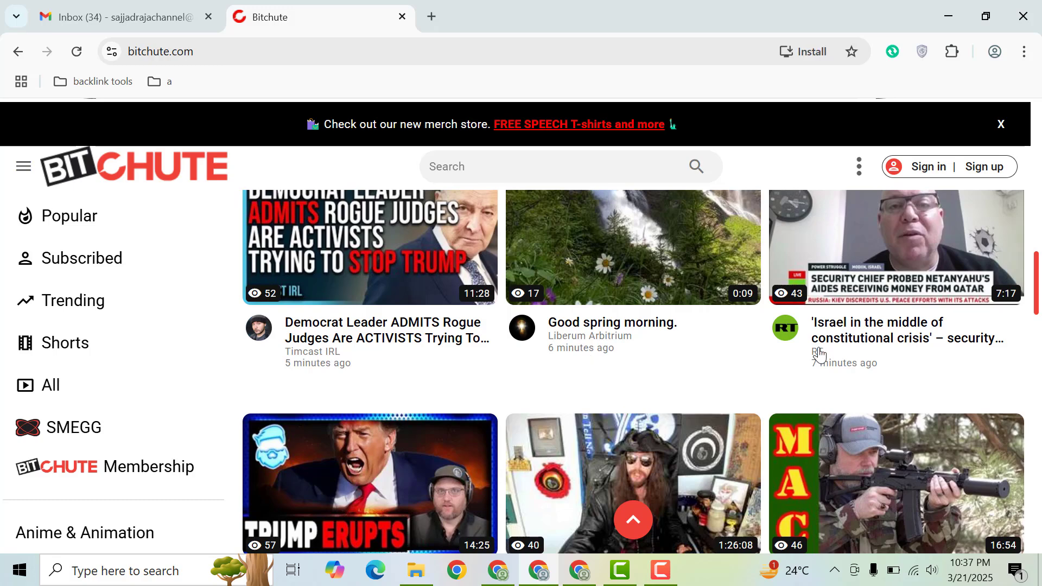
drag(1038, 278, 1038, 179)
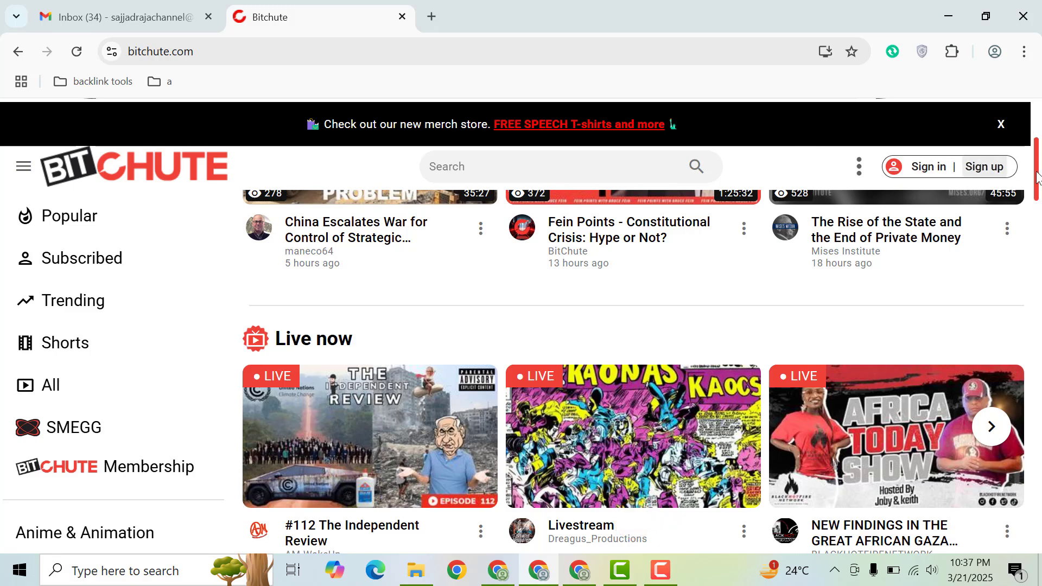
click(1001, 125)
click(1002, 125)
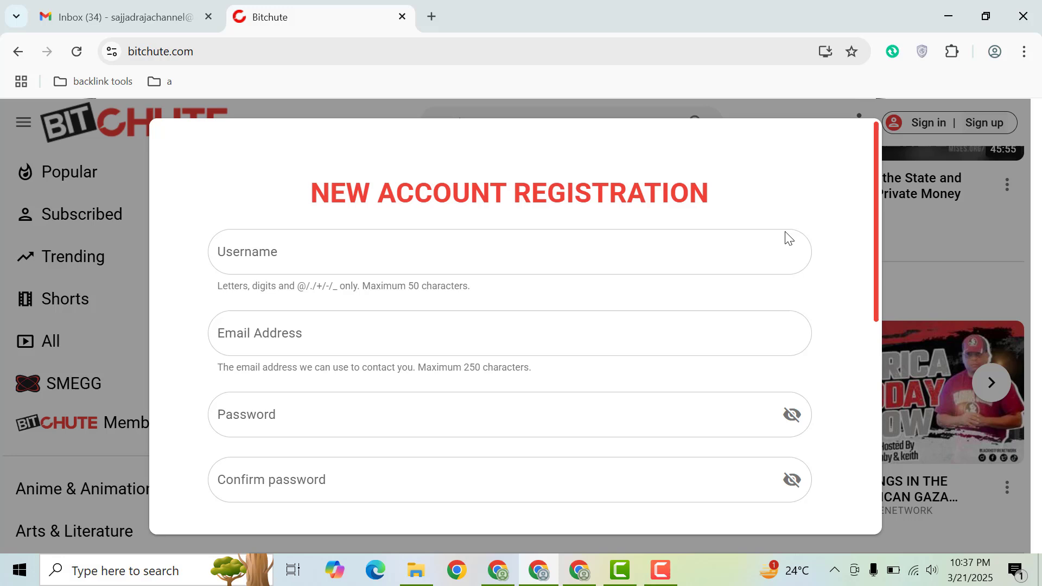
Step: Set the username to enablewebsitedesign and fill in the email address copied from the Gmail account details
click(544, 242)
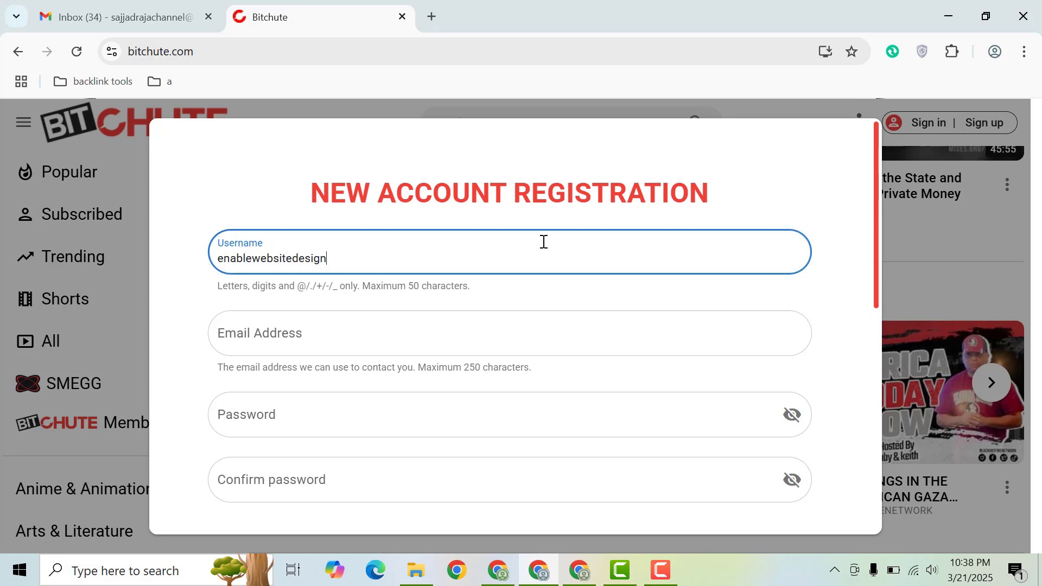
click(335, 345)
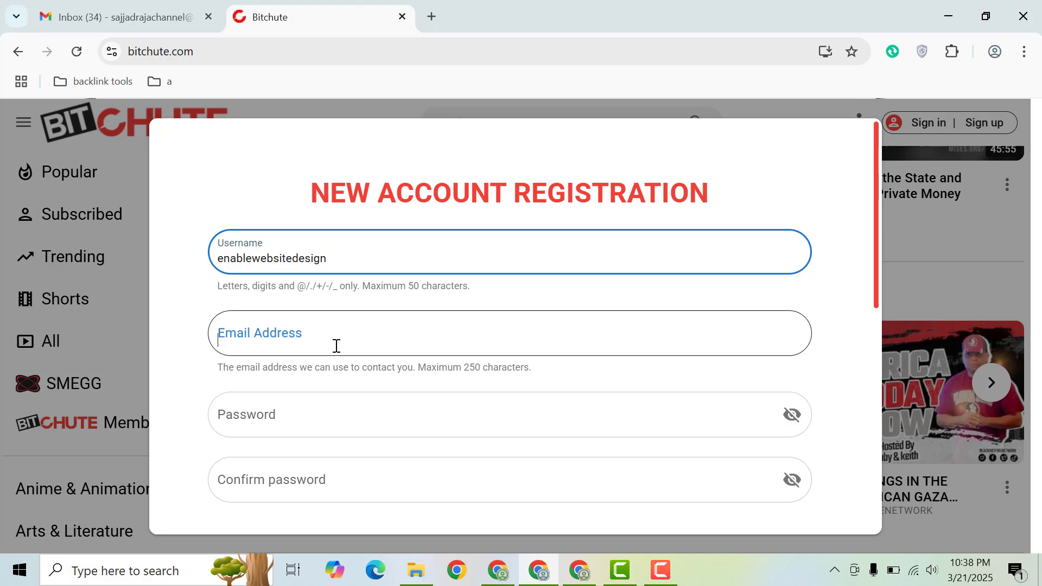
click(147, 4)
click(1013, 126)
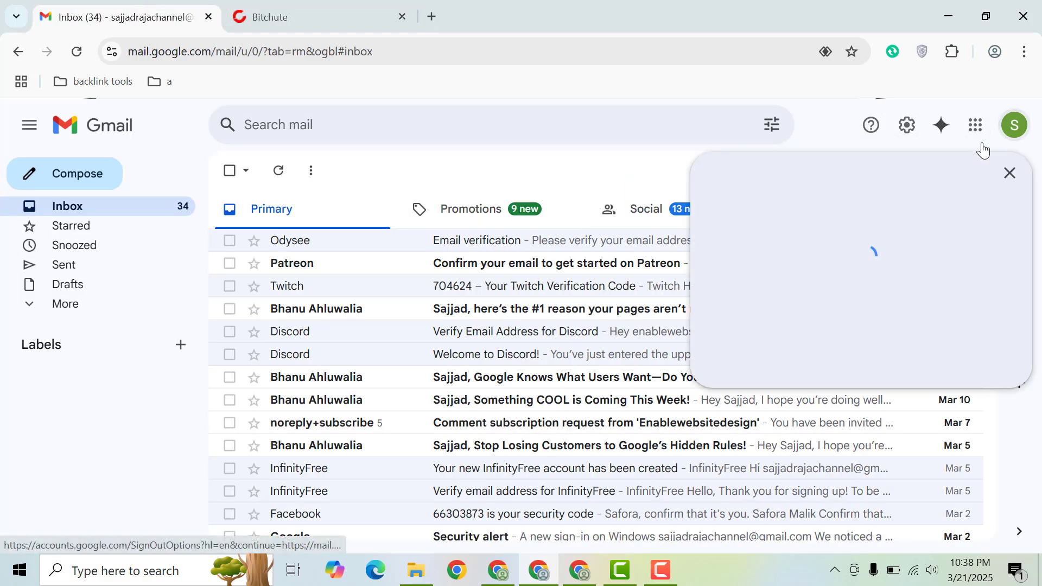
triple_click(865, 184)
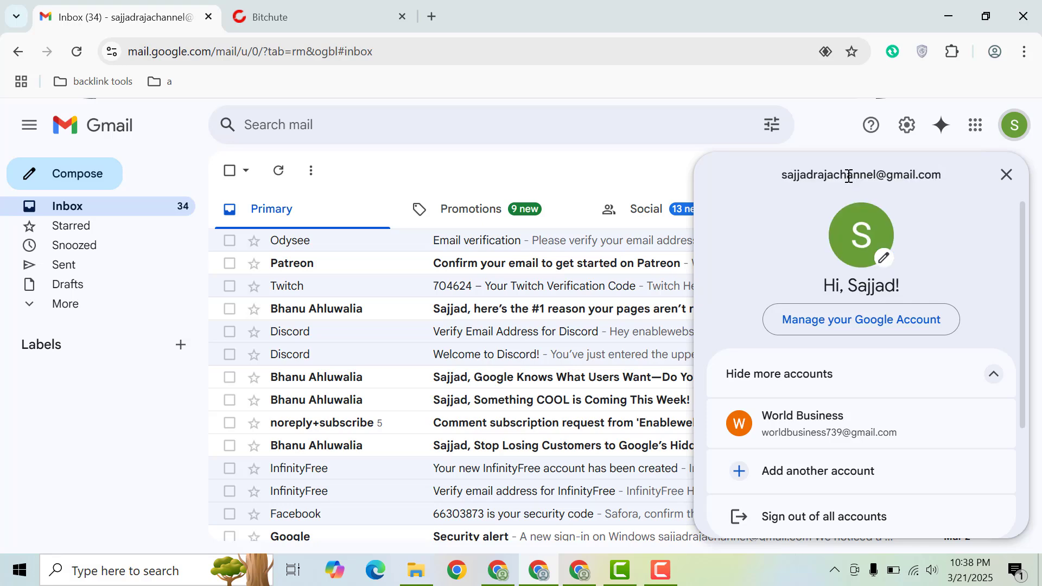
triple_click(863, 175)
right_click(807, 188)
click(806, 196)
click(304, 16)
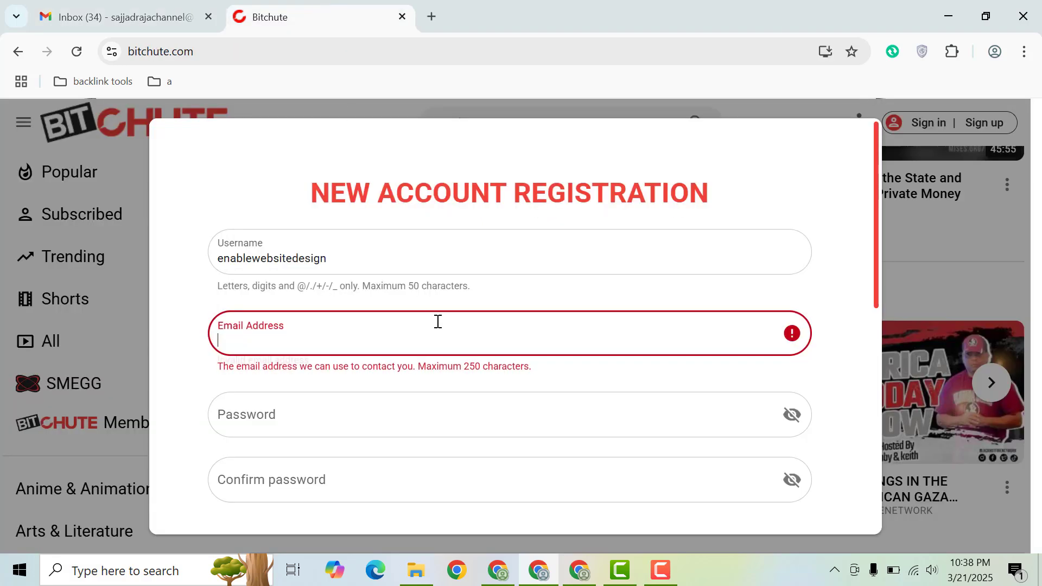
click(438, 320)
key(ctrl+v)
Step: Enter the account password and repeat it in the confirmation field of the registration form
click(321, 413)
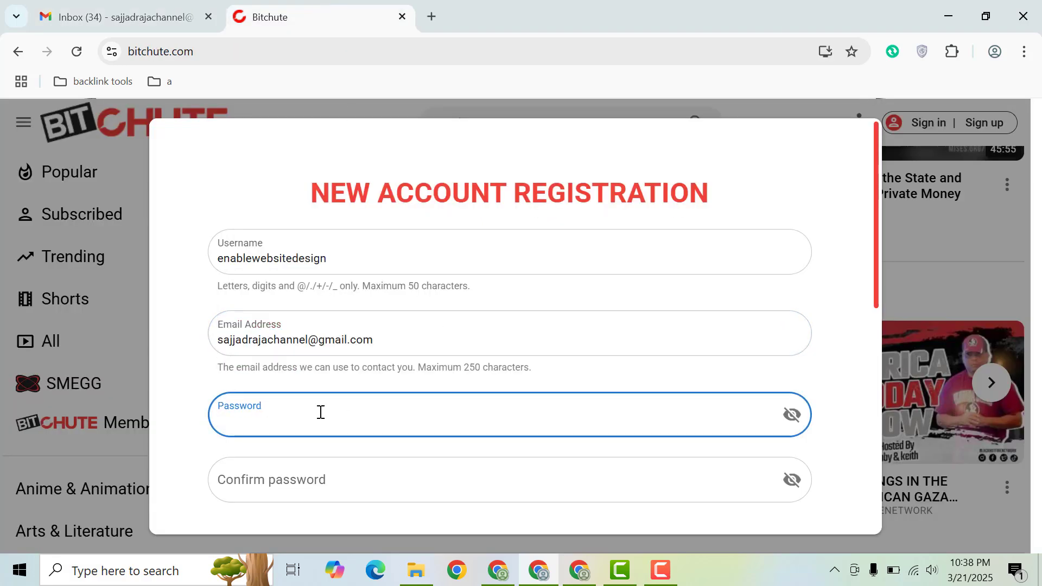
text(••)
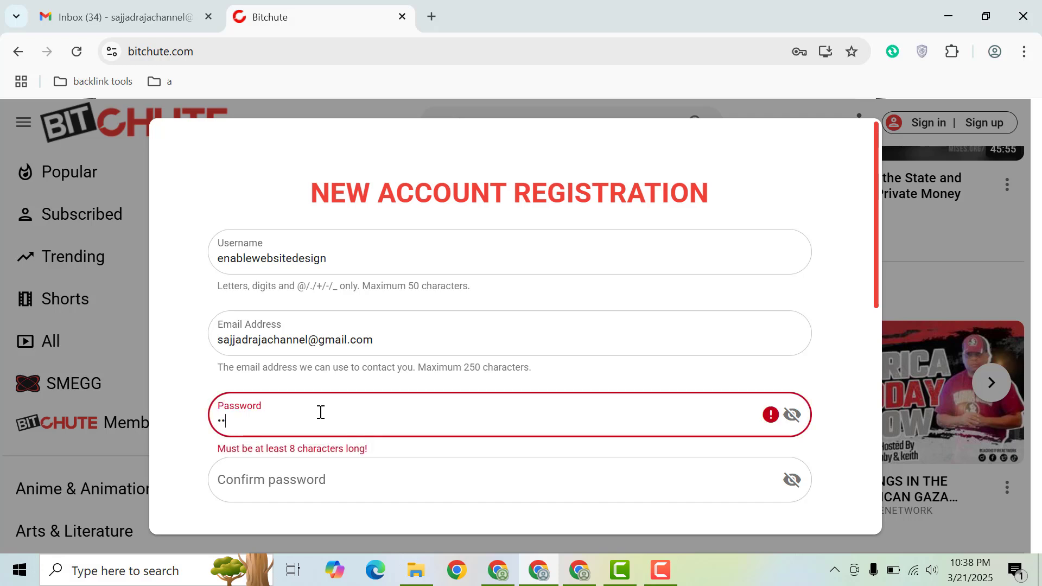
text(••••••••)
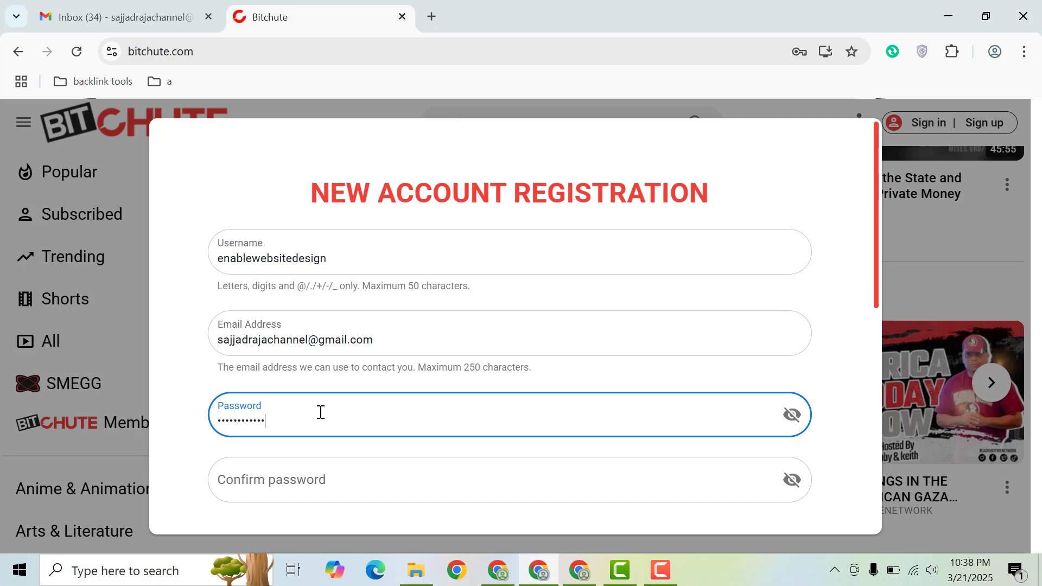
click(371, 472)
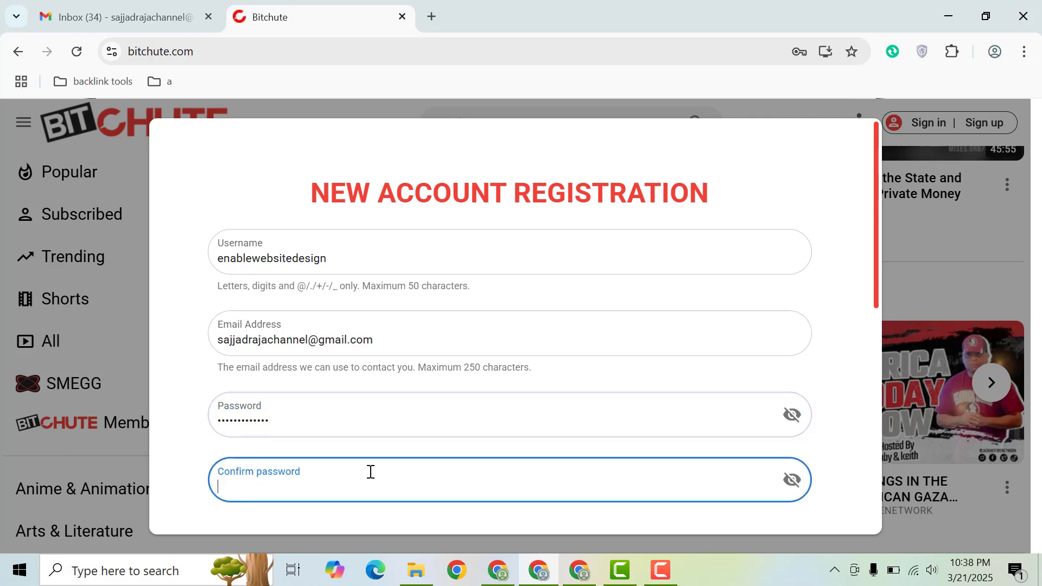
text(•)
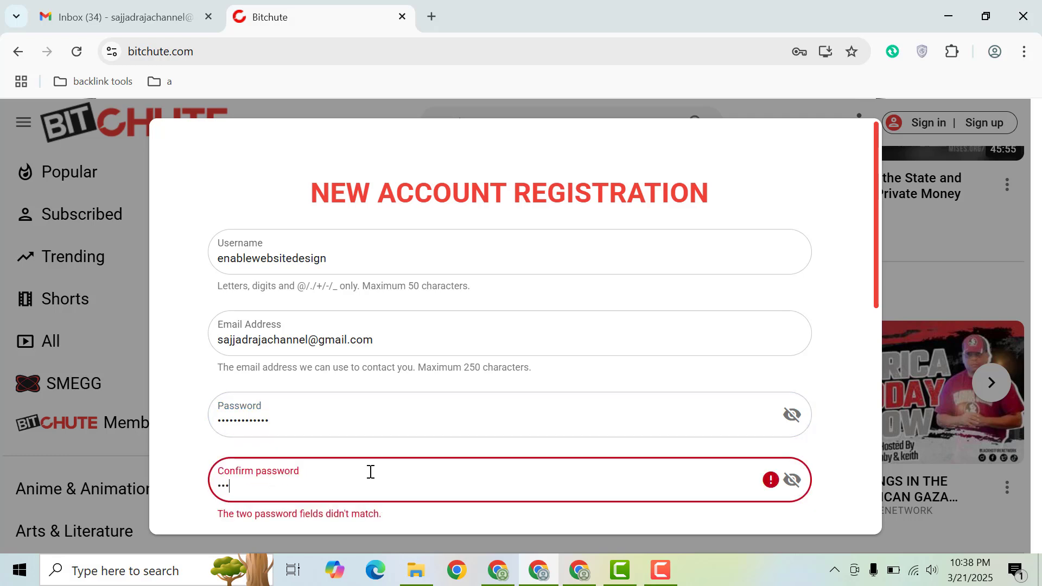
text(••••••)
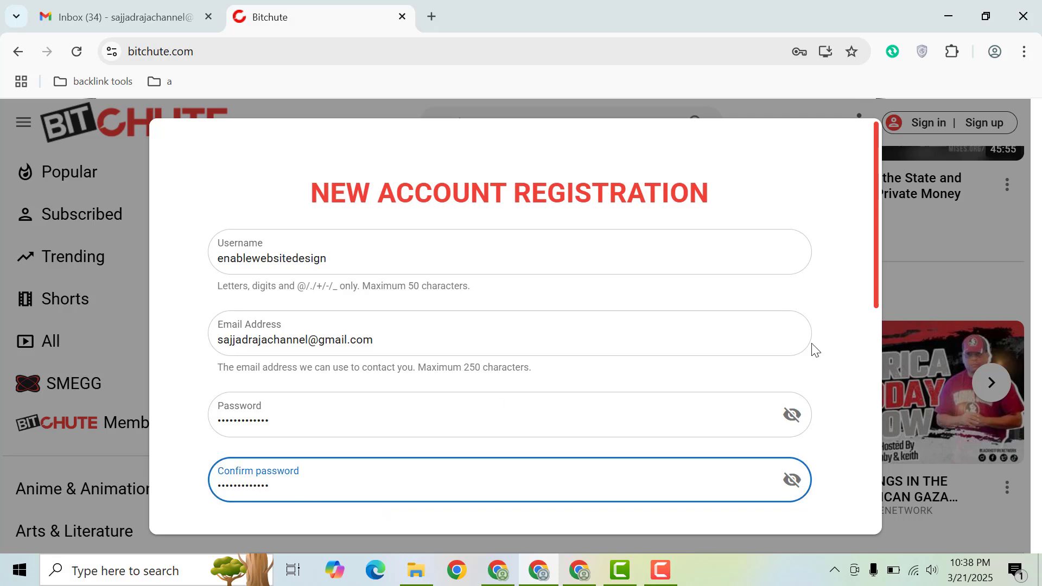
Step: Accept the BitChute policies, complete the human verification and create the account, saving its login in the browser
scroll(875, 326, down, 1)
scroll(875, 326, down, 4)
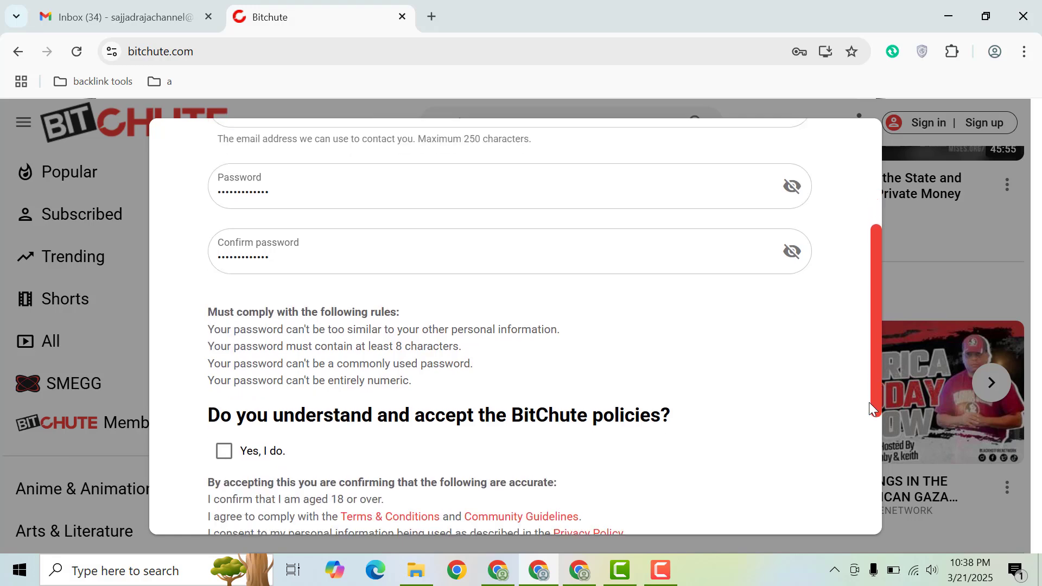
drag(869, 404, 872, 484)
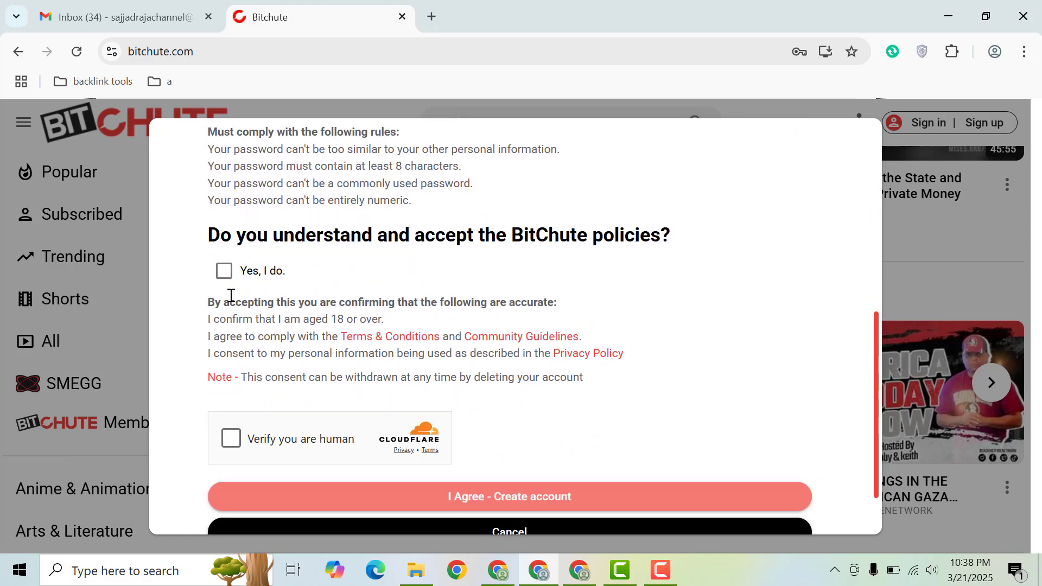
click(232, 438)
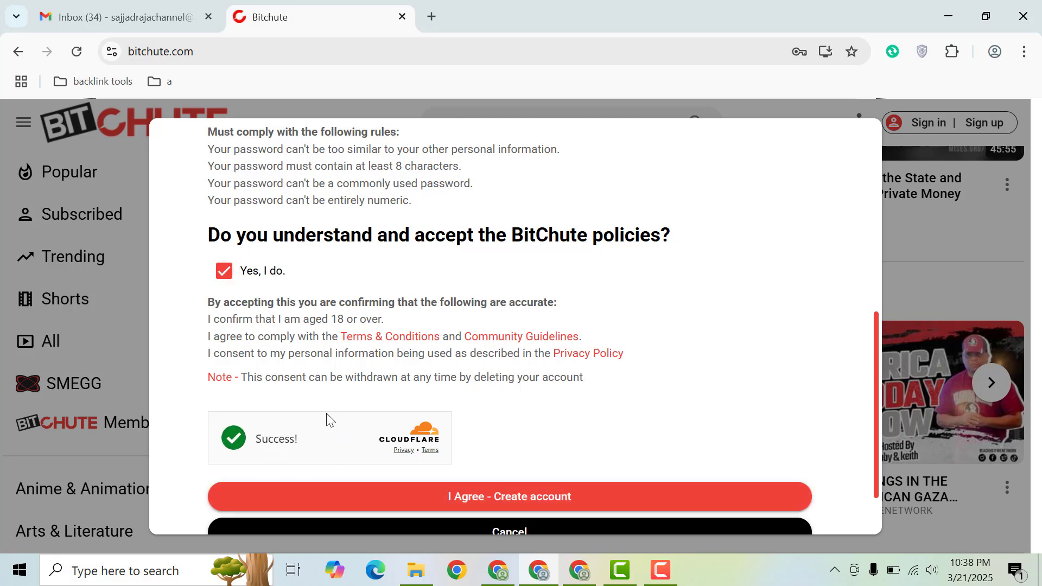
click(495, 497)
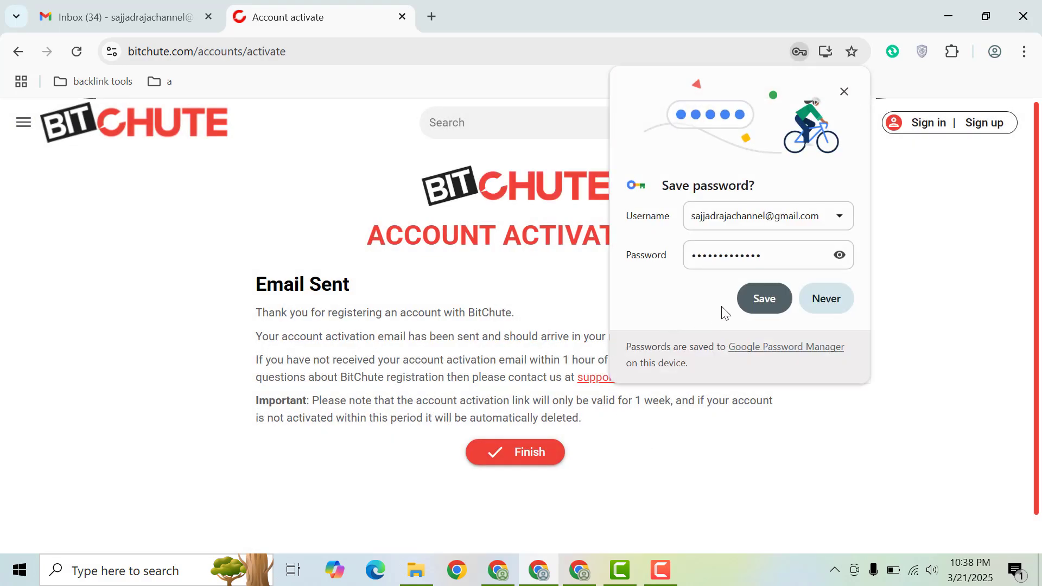
click(764, 298)
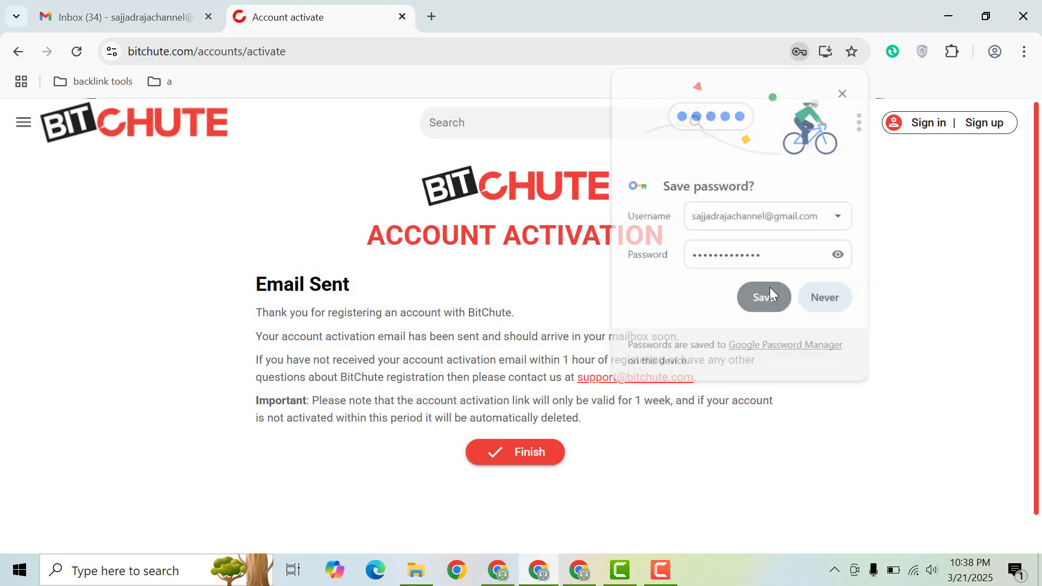
Step: Switch to Gmail, refresh the inbox and follow the activation link in the BitChute Account Activation email
click(124, 17)
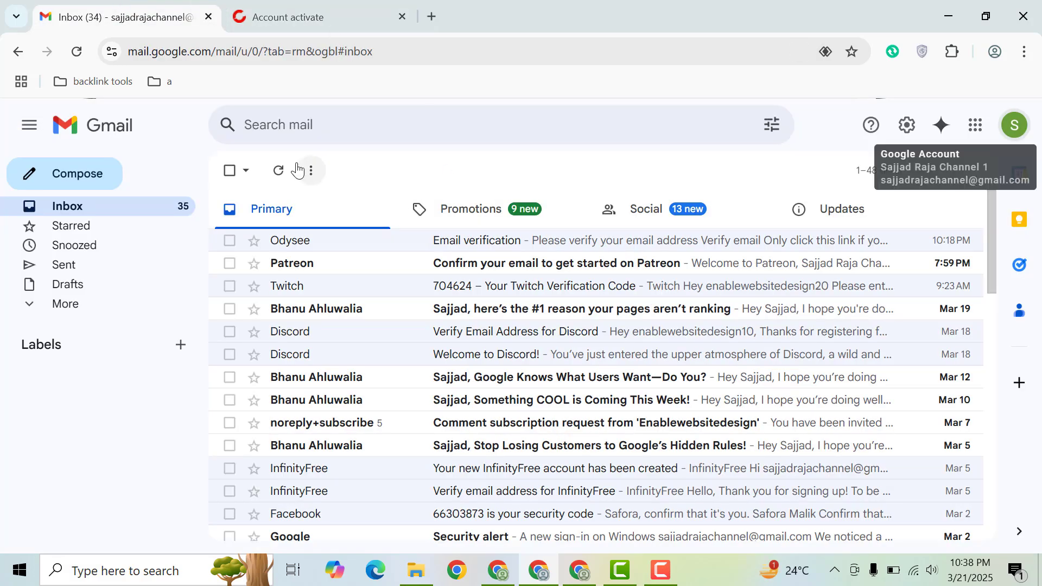
click(278, 171)
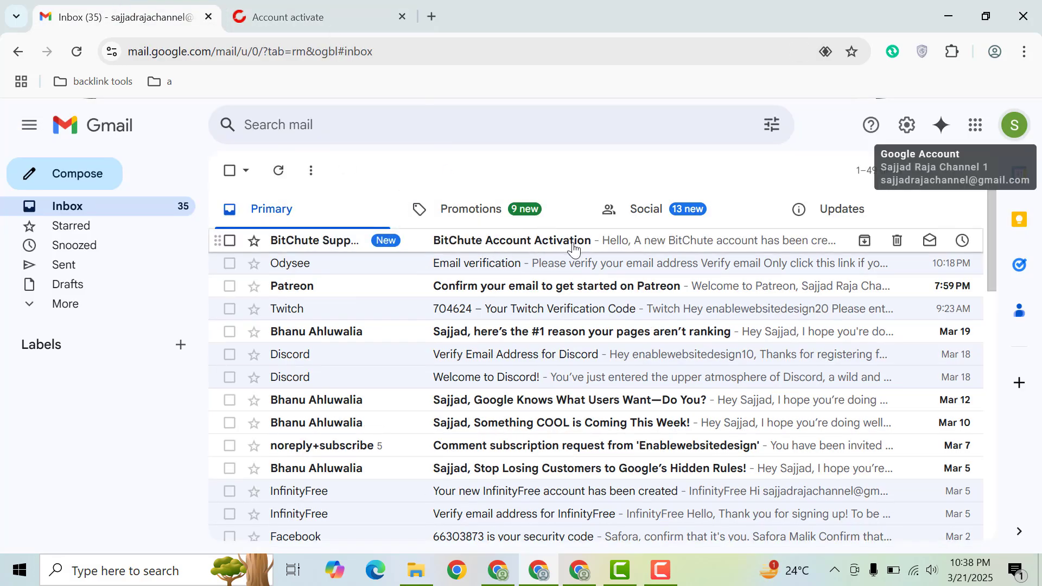
click(513, 244)
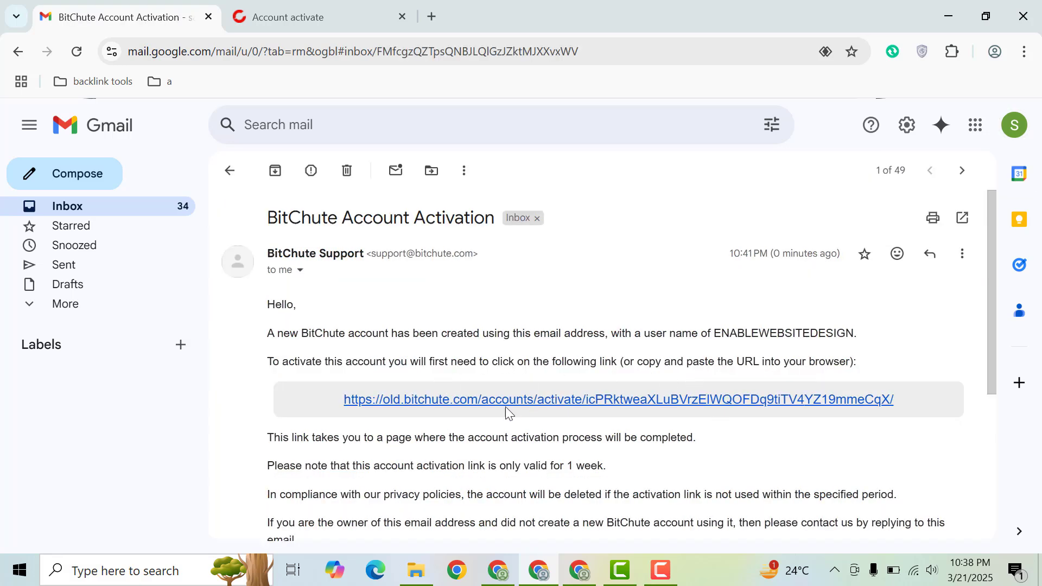
click(539, 404)
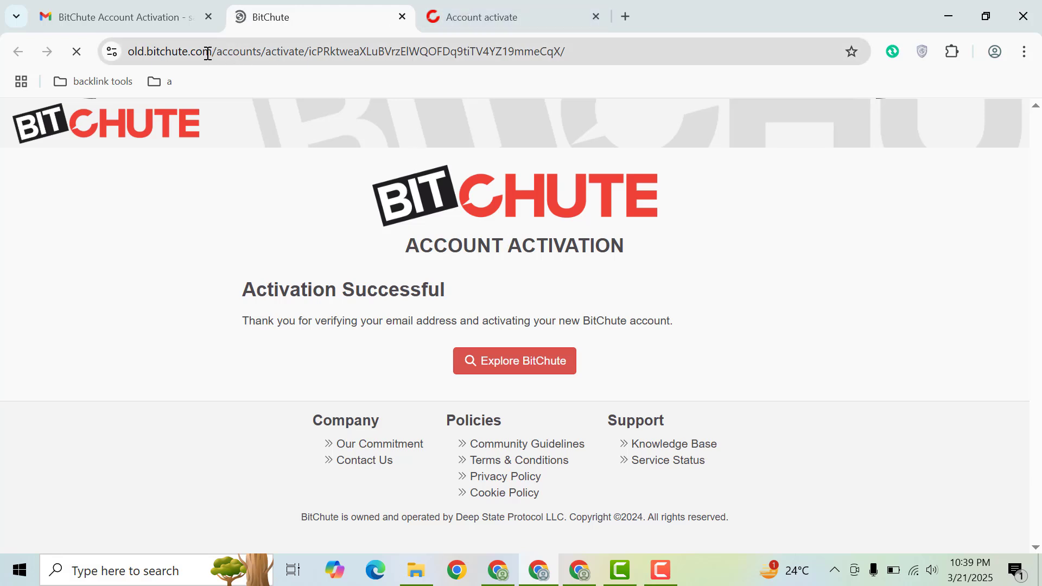
Step: Go back to the original BitChute page that announced the activation email and load the bitchute.com home page there
click(470, 5)
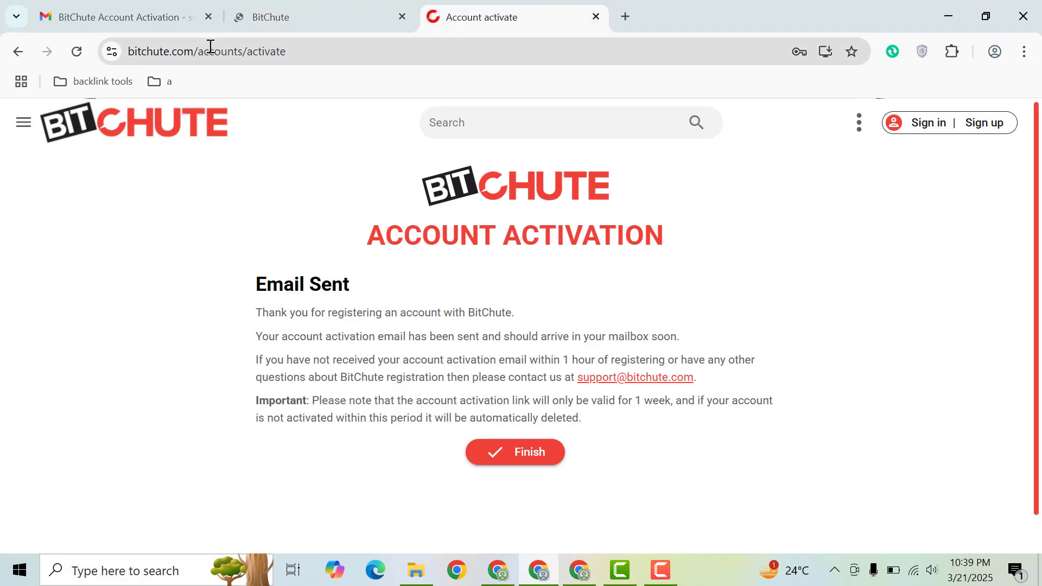
drag(198, 48, 595, 75)
key(BackSpace)
key(Return)
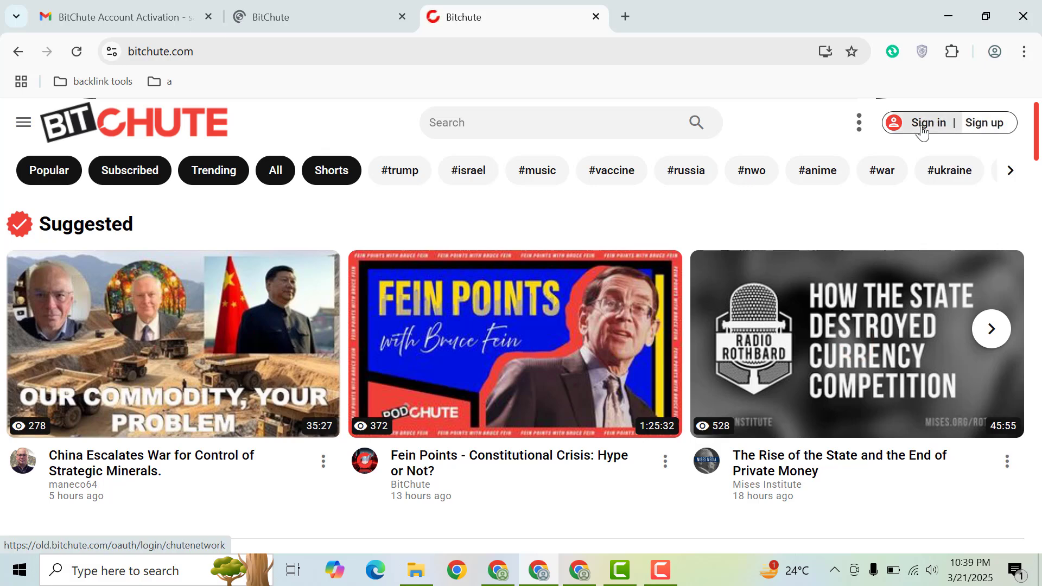
Step: Sign in to BitChute with the Google account and approve sharing its details with bitchute.com
click(919, 126)
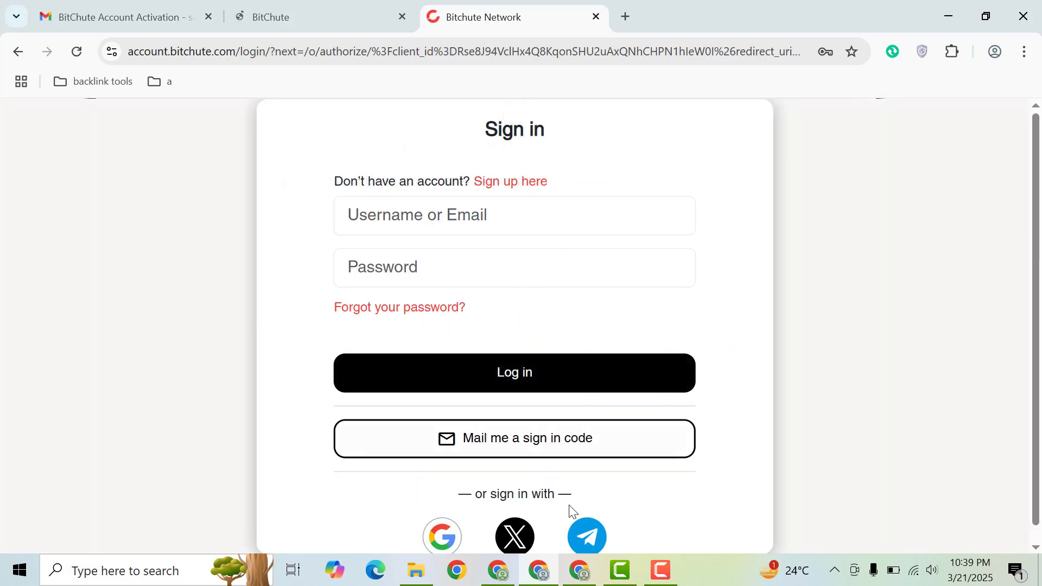
click(443, 540)
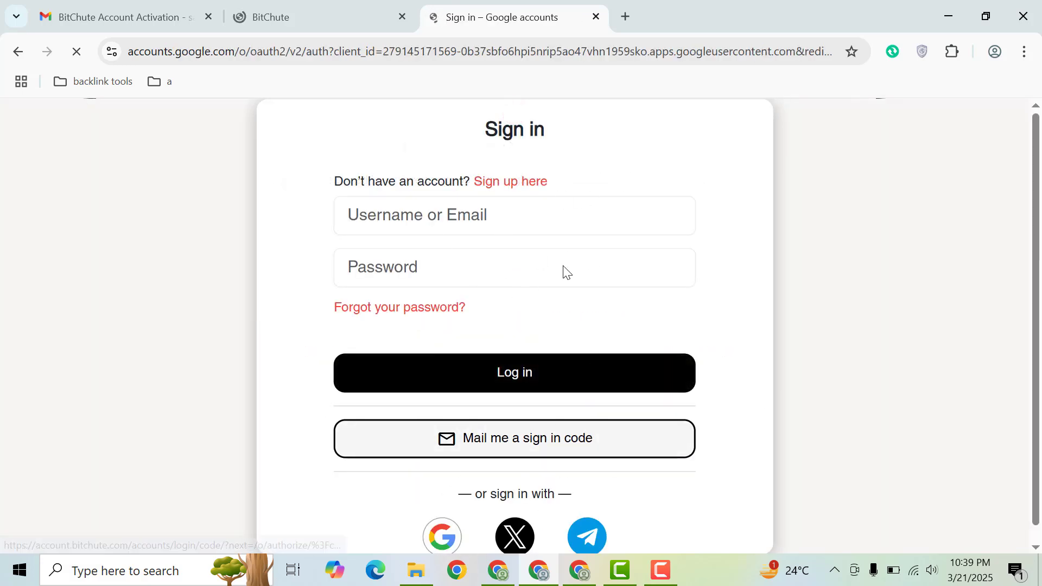
click(628, 259)
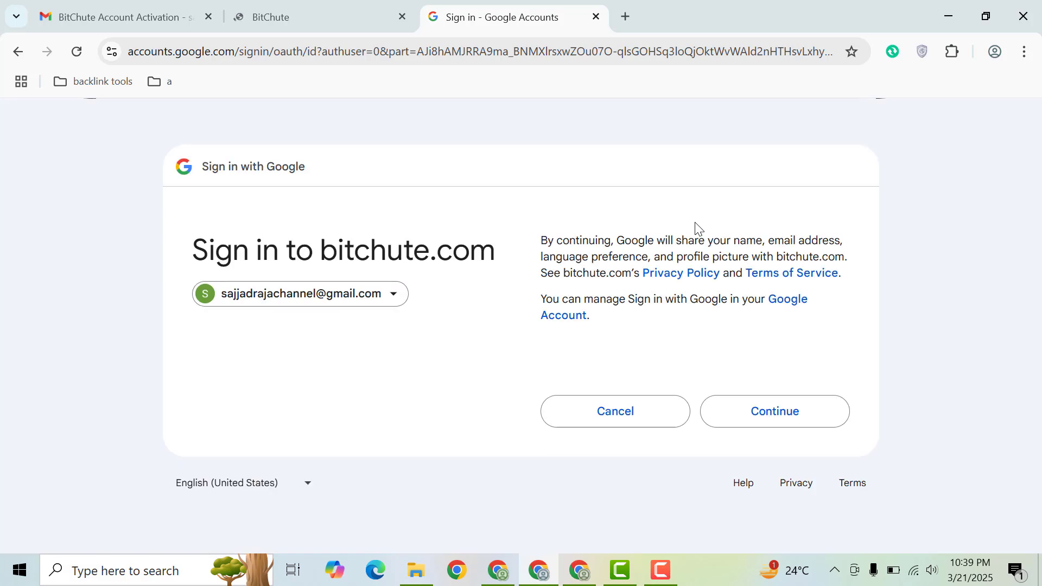
click(751, 414)
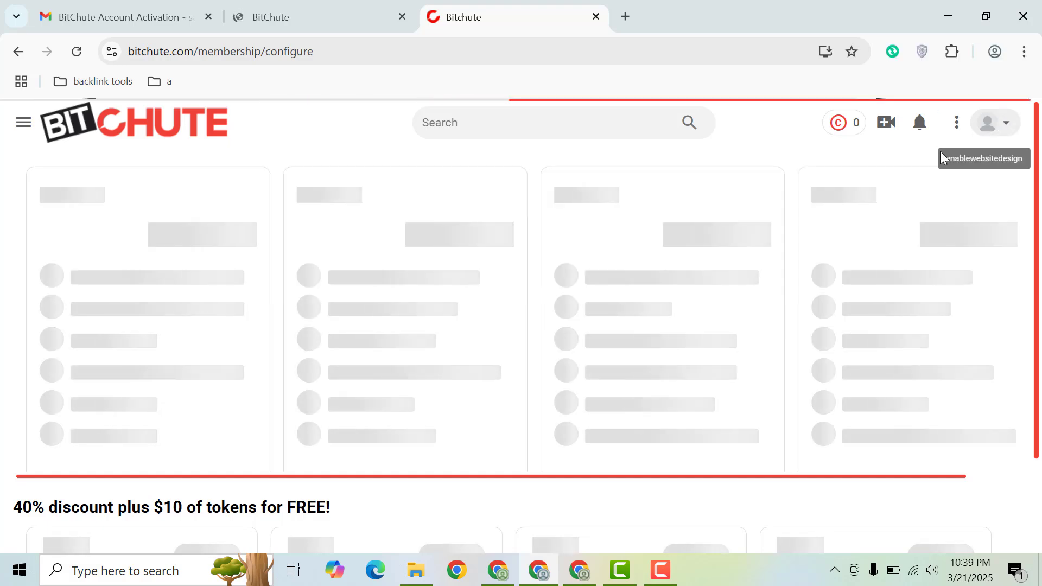
Step: Cancel the Bronze Membership payment and start creating a channel with the URL enablewebsitedesign
mouse_move(1001, 146)
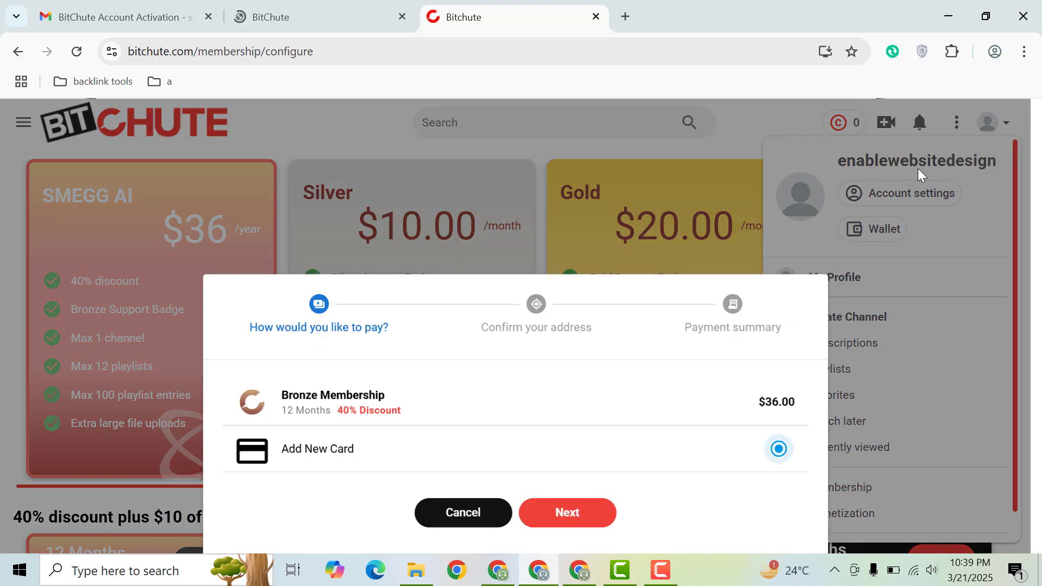
click(463, 512)
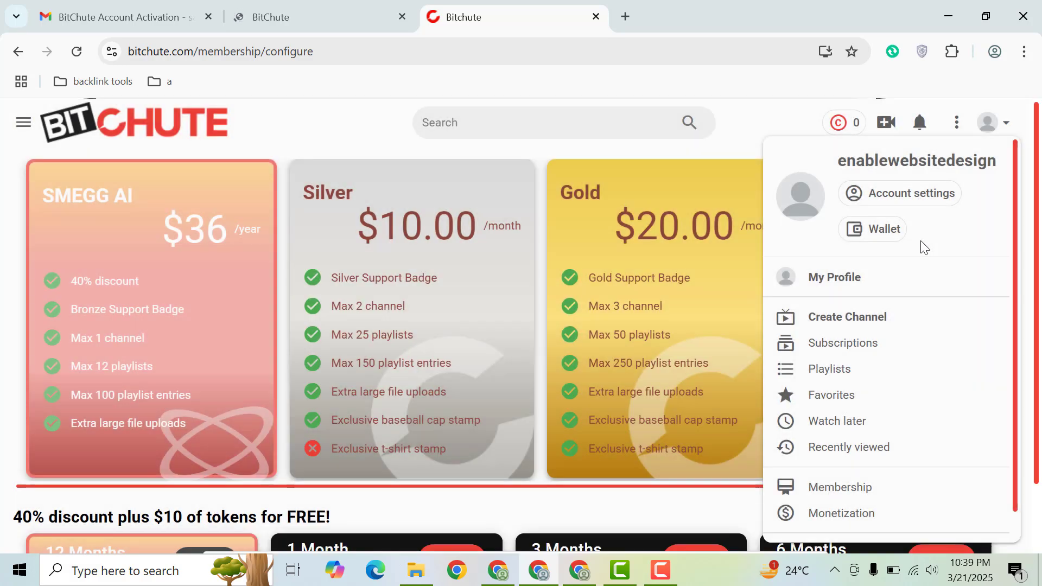
click(882, 318)
click(399, 225)
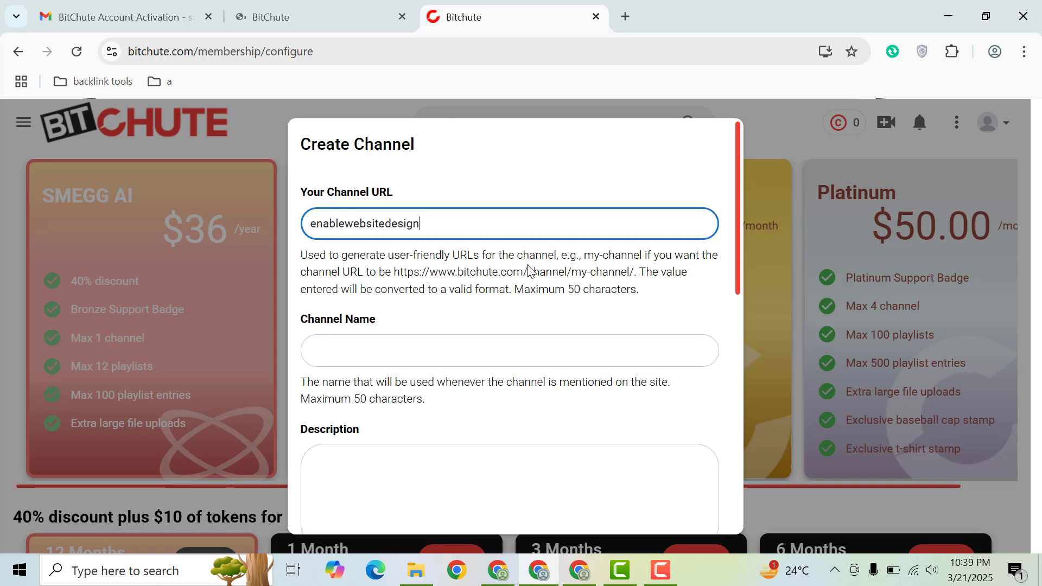
Step: Copy the channel URL text enablewebsitedesign into both the Channel Name and Description of the new channel
click(420, 355)
double_click(403, 233)
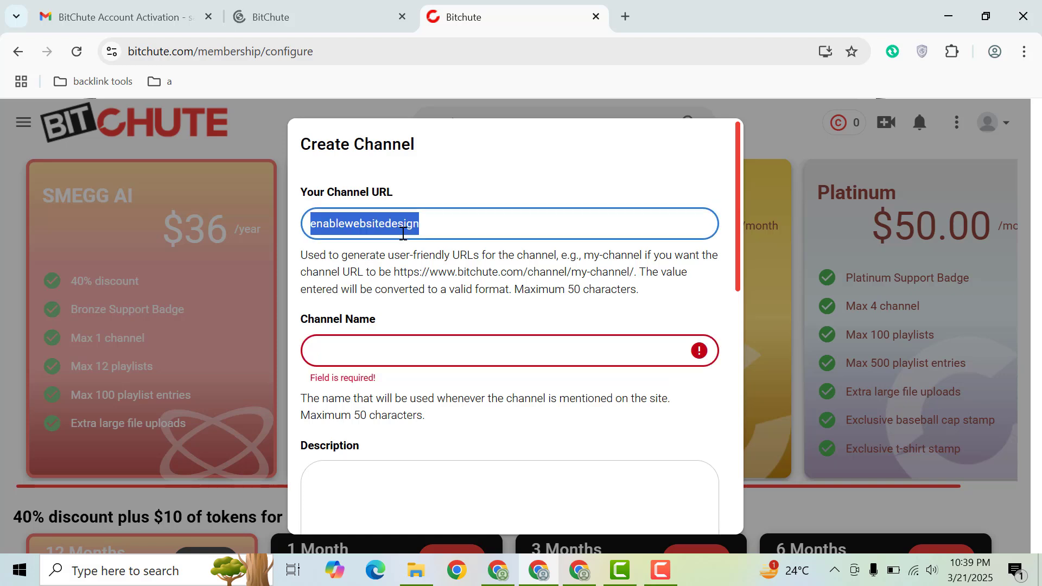
key(ctrl+c)
click(365, 356)
key(ctrl+v)
click(485, 515)
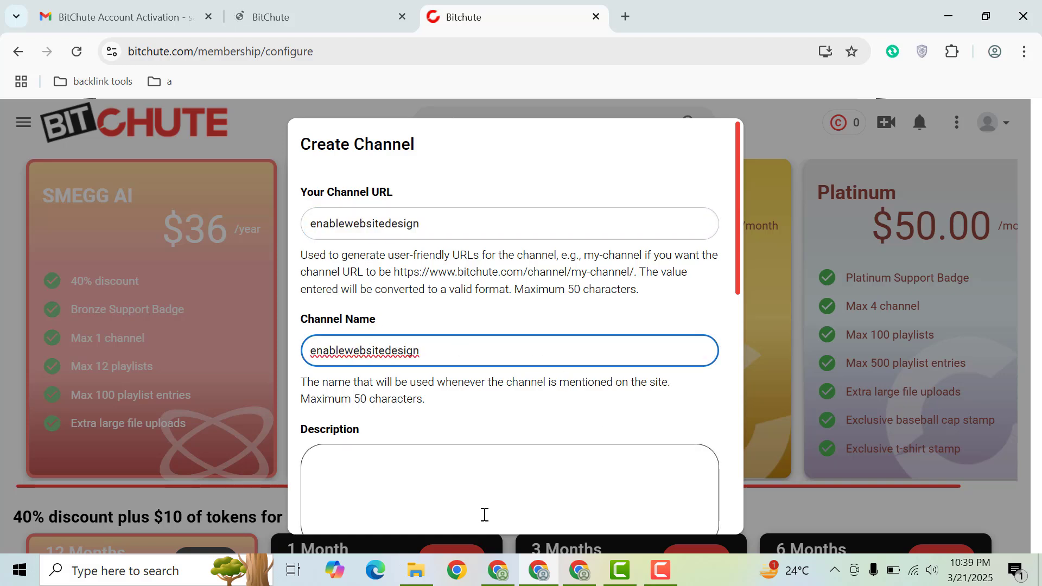
key(ctrl+v)
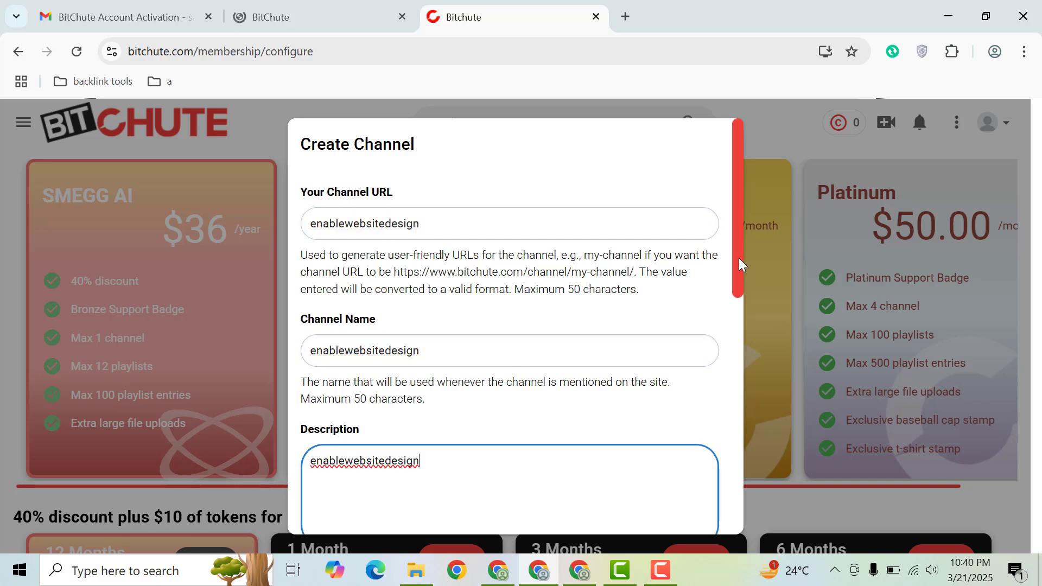
Step: Set the channel's category to Science & Technology and save the new channel
scroll(733, 387, down, 5)
scroll(733, 386, down, 2)
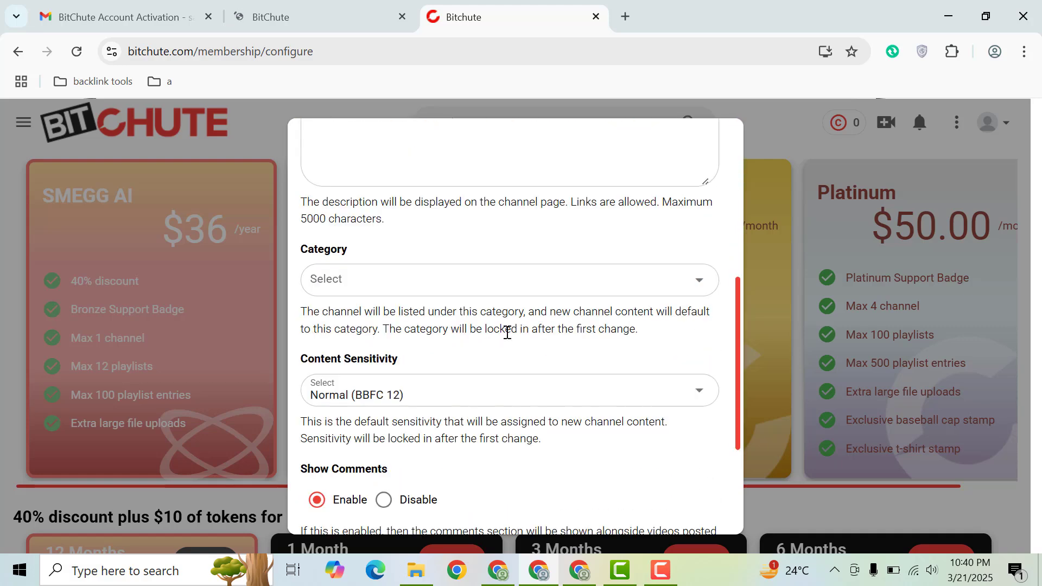
click(444, 285)
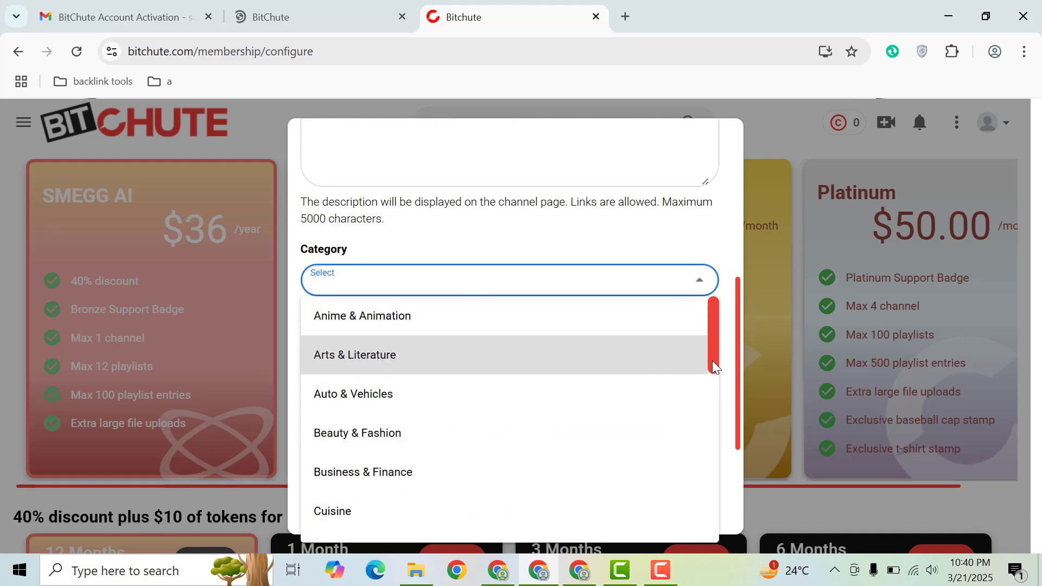
drag(715, 365, 718, 532)
click(381, 389)
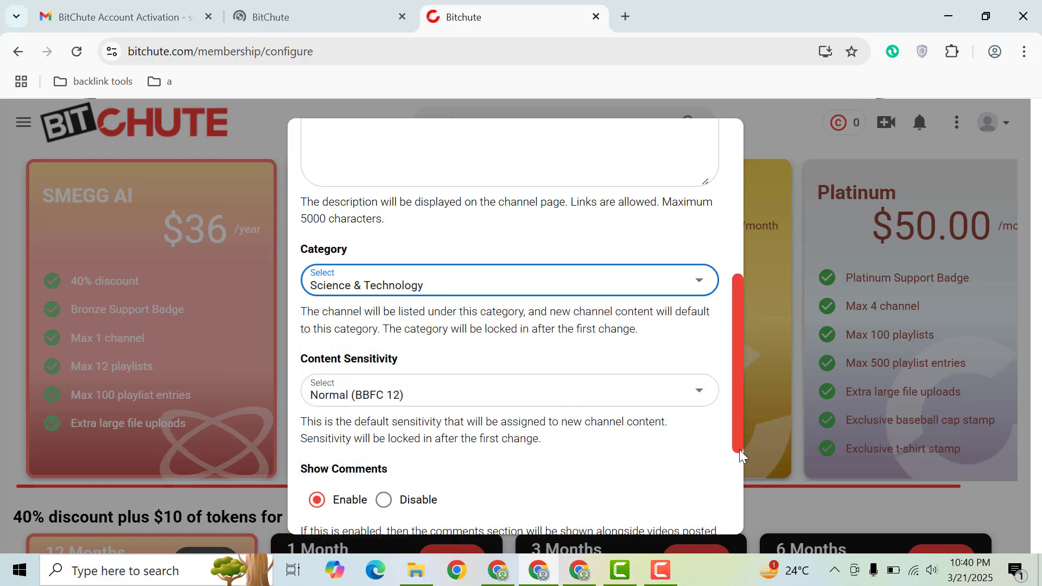
scroll(747, 474, down, 3)
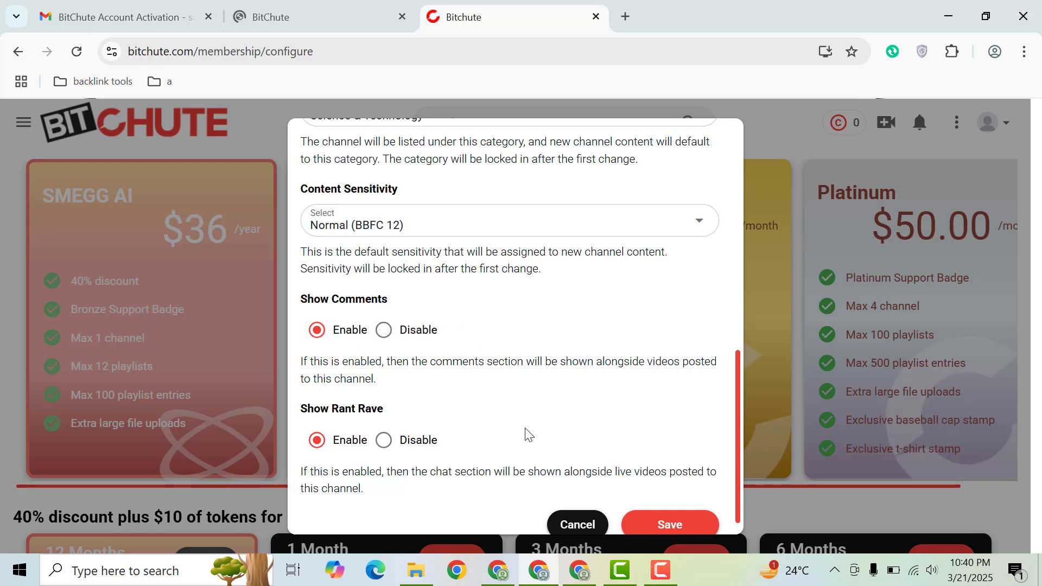
click(658, 519)
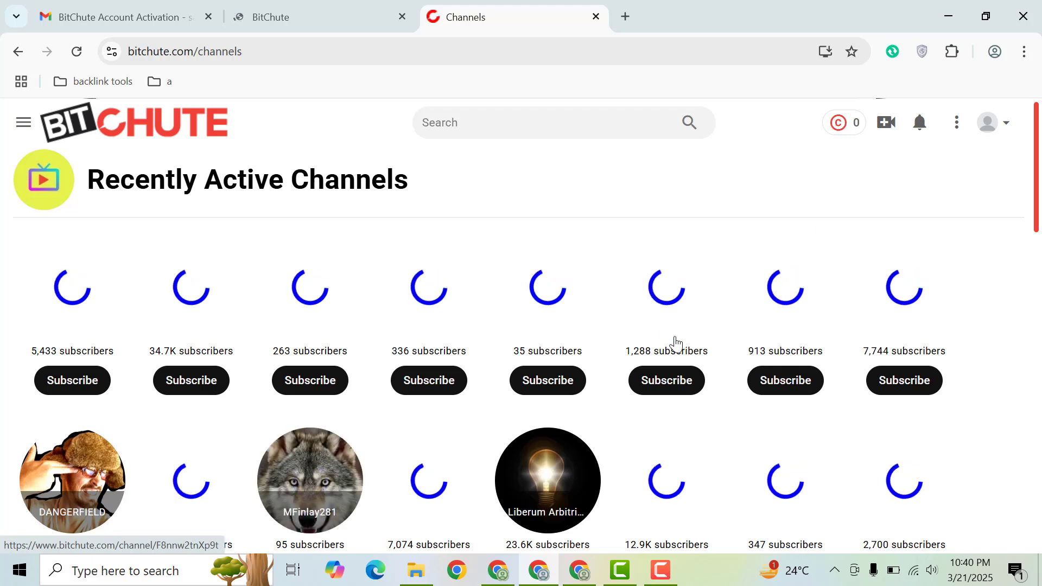
Step: Open the account's Monetization page and go to its Monetization Policy
click(988, 129)
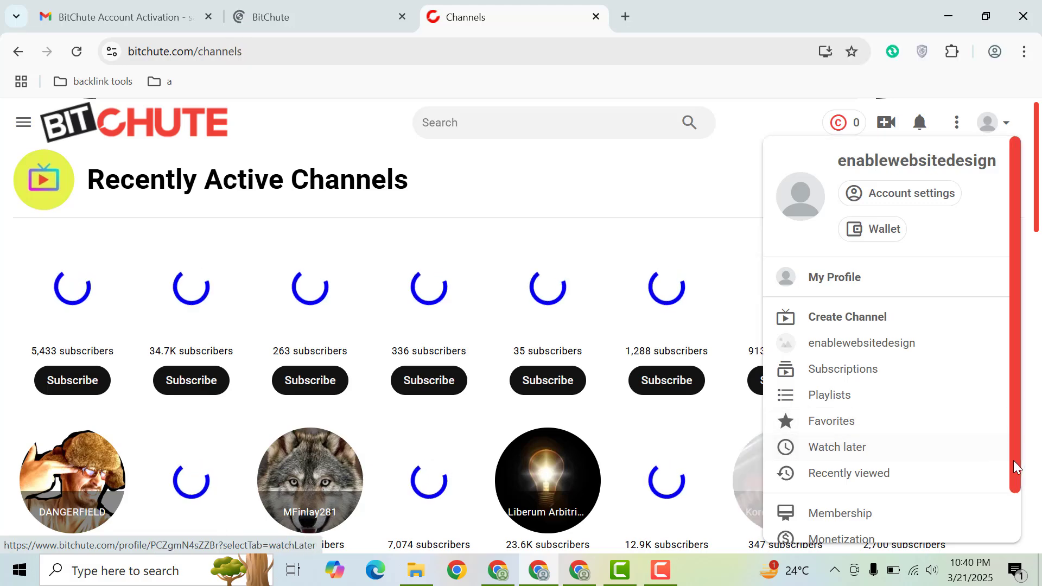
scroll(1017, 467, down, 1)
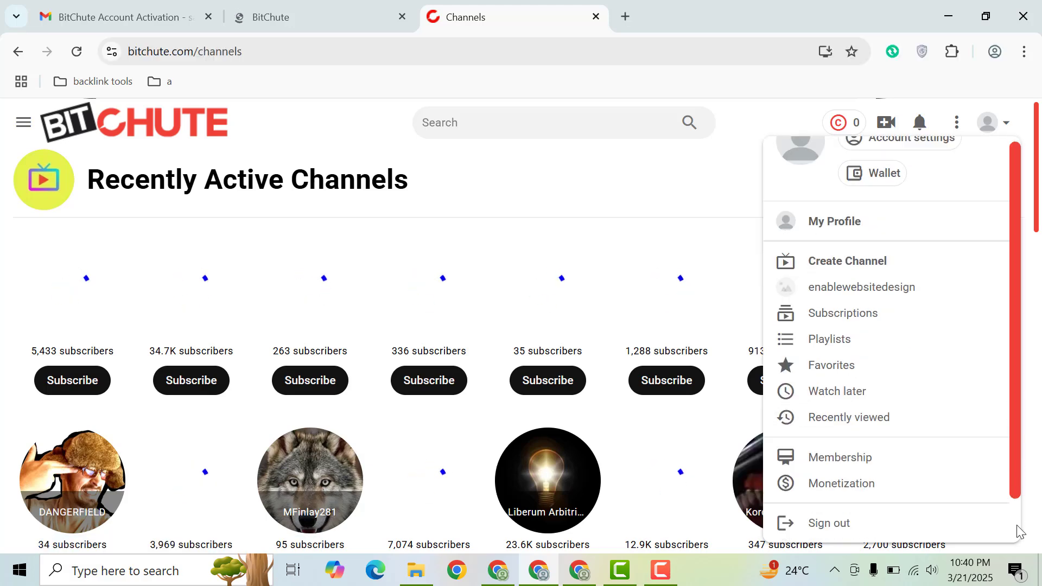
click(864, 489)
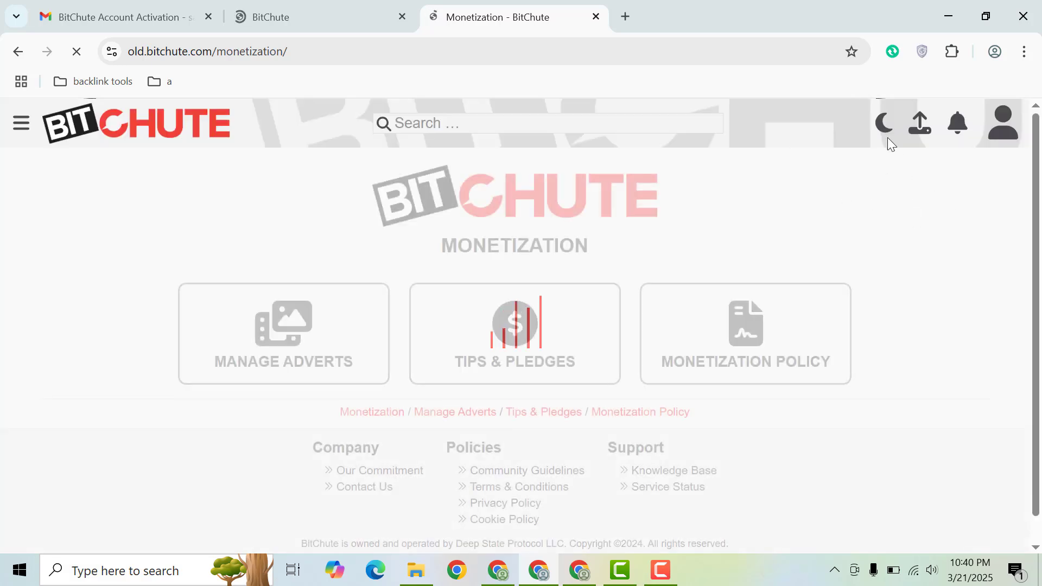
scroll(904, 240, down, 1)
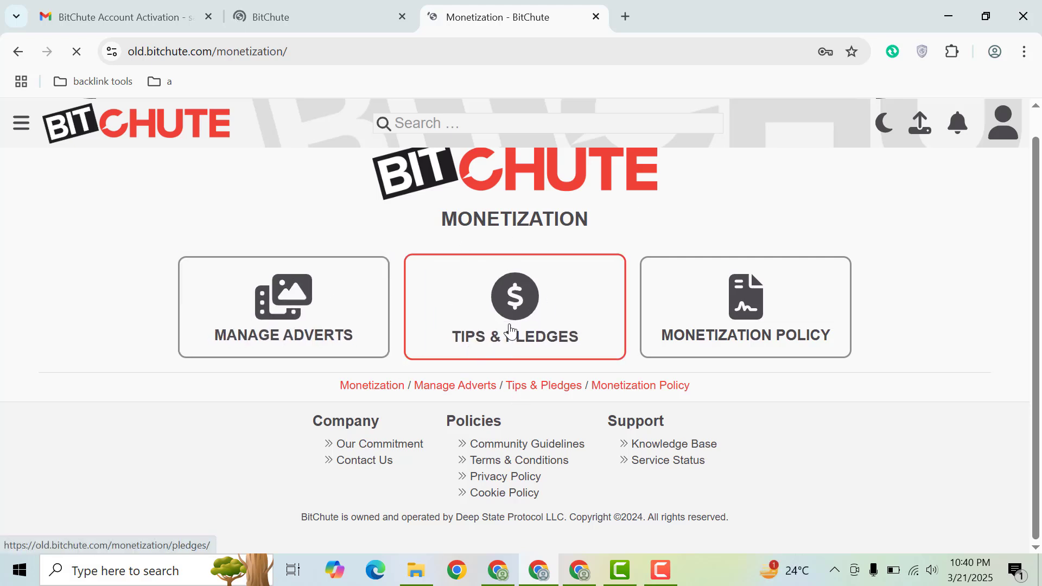
click(740, 299)
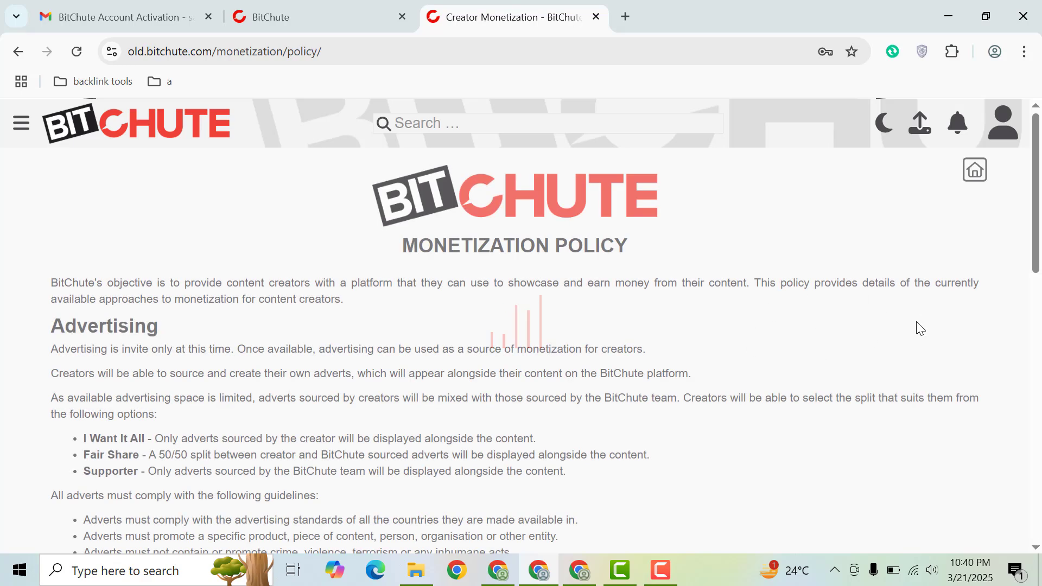
Step: Examine the advertising split options and the payment providers for tips and pledges in the Monetization Policy
scroll(1041, 280, down, 3)
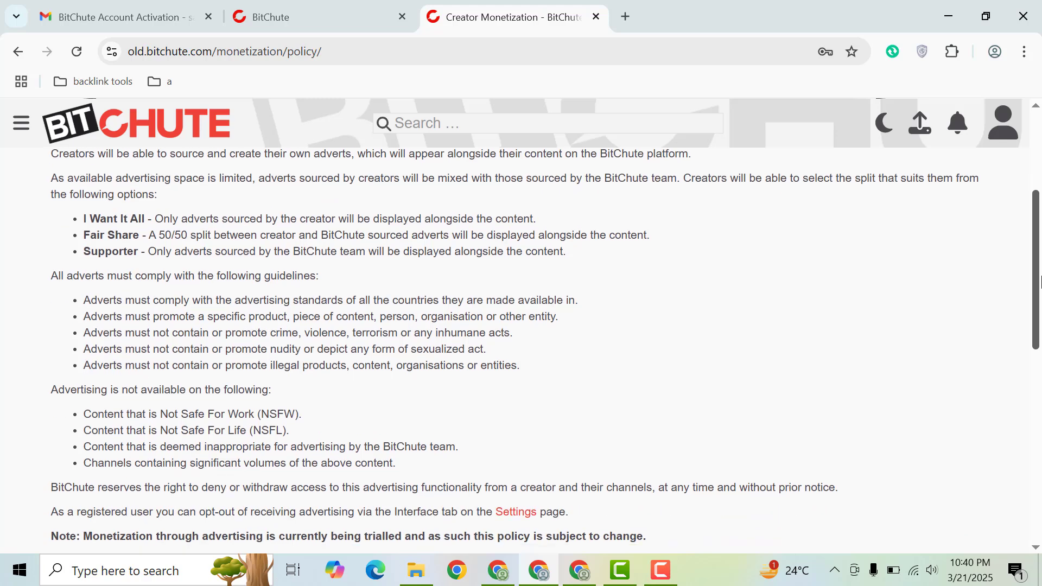
scroll(458, 200, up, 1)
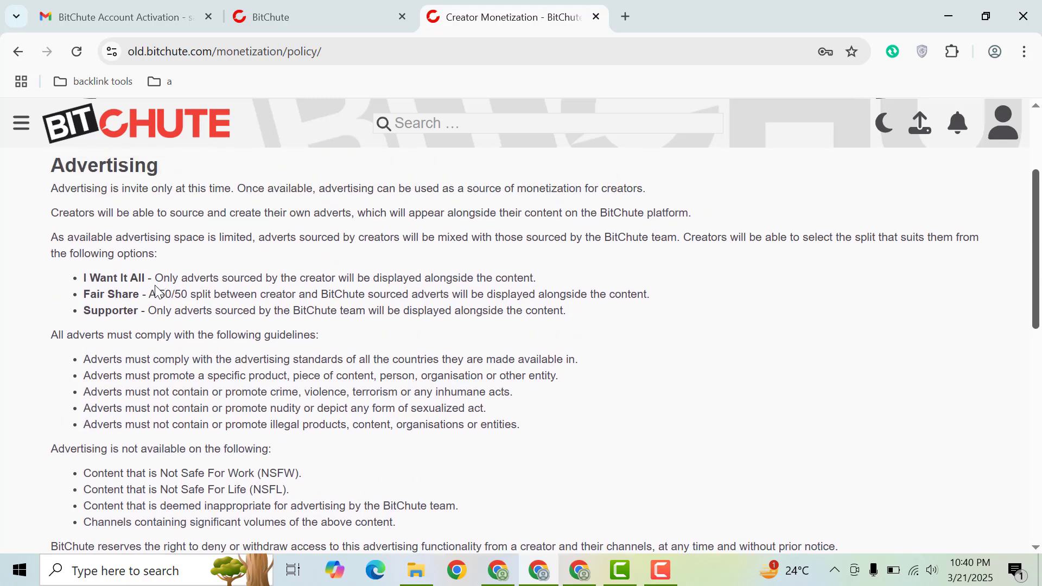
drag(258, 310, 427, 284)
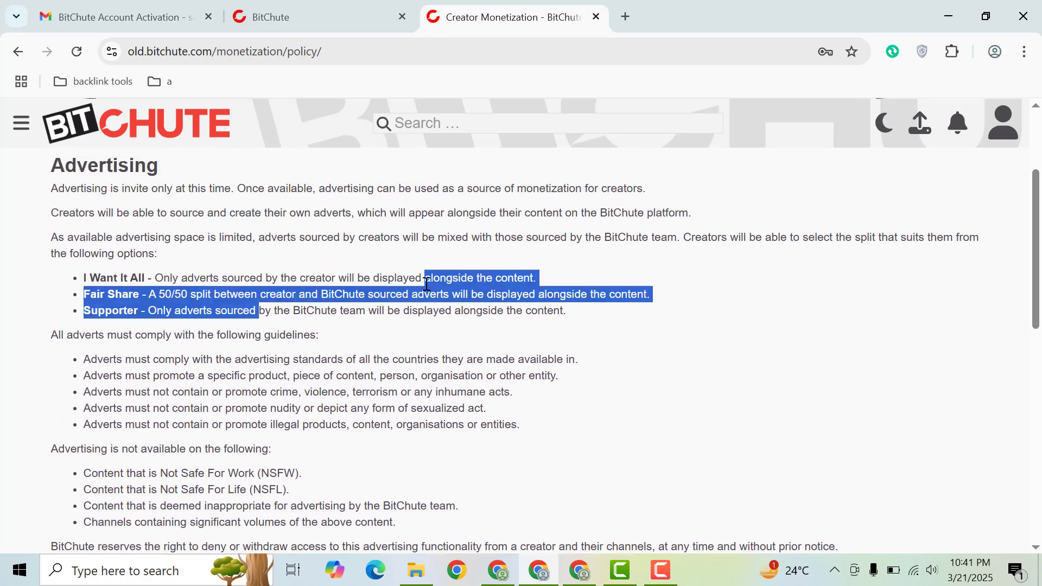
click(677, 278)
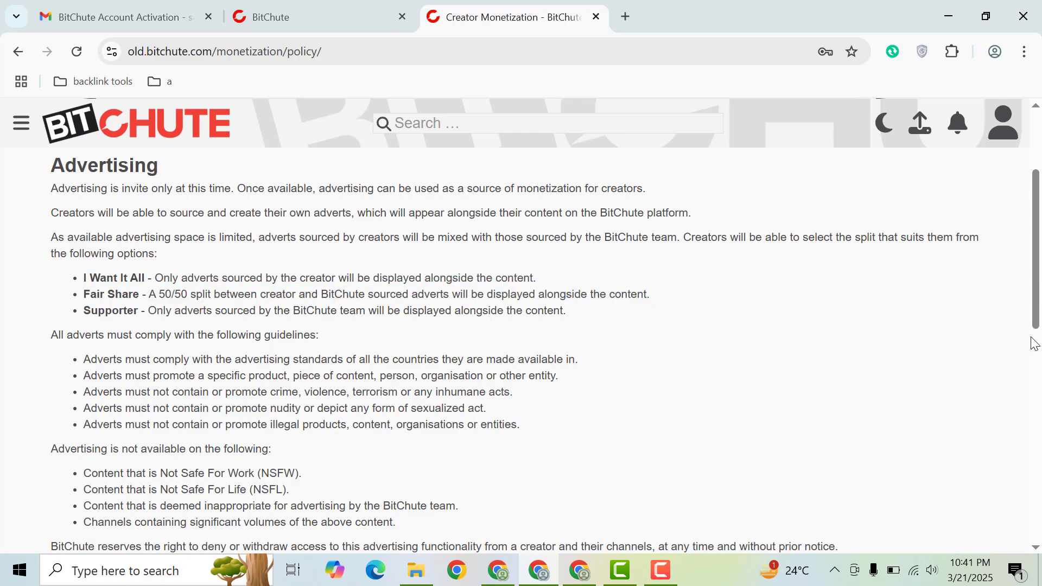
drag(1034, 344, 1034, 418)
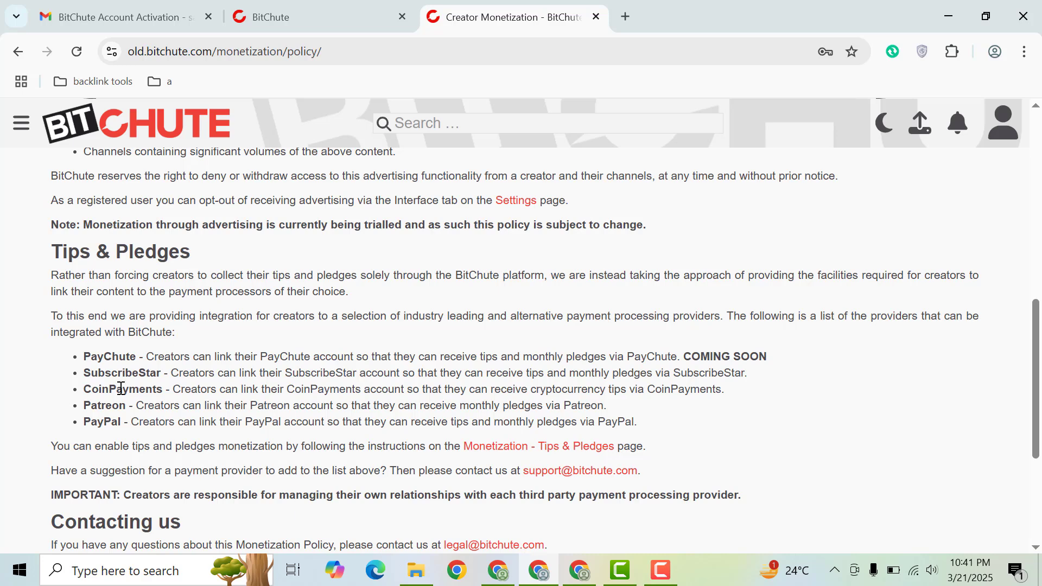
drag(70, 360, 309, 412)
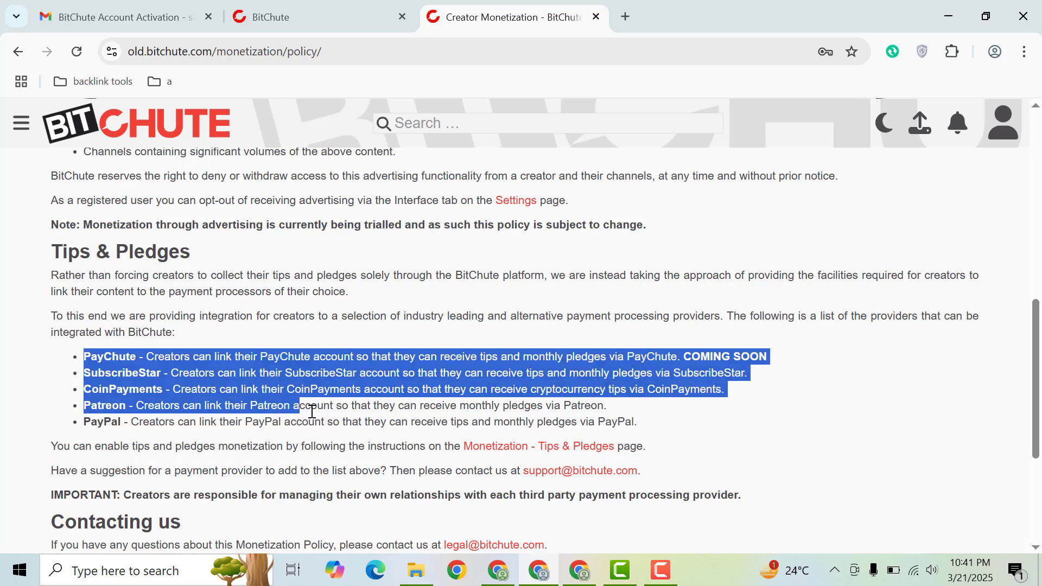
click(173, 385)
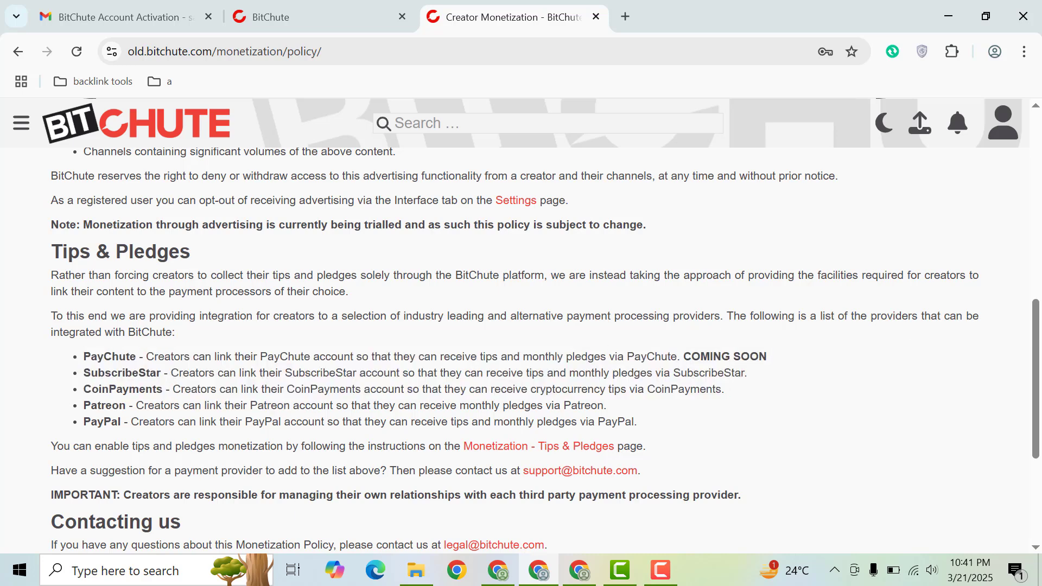
key(Home)
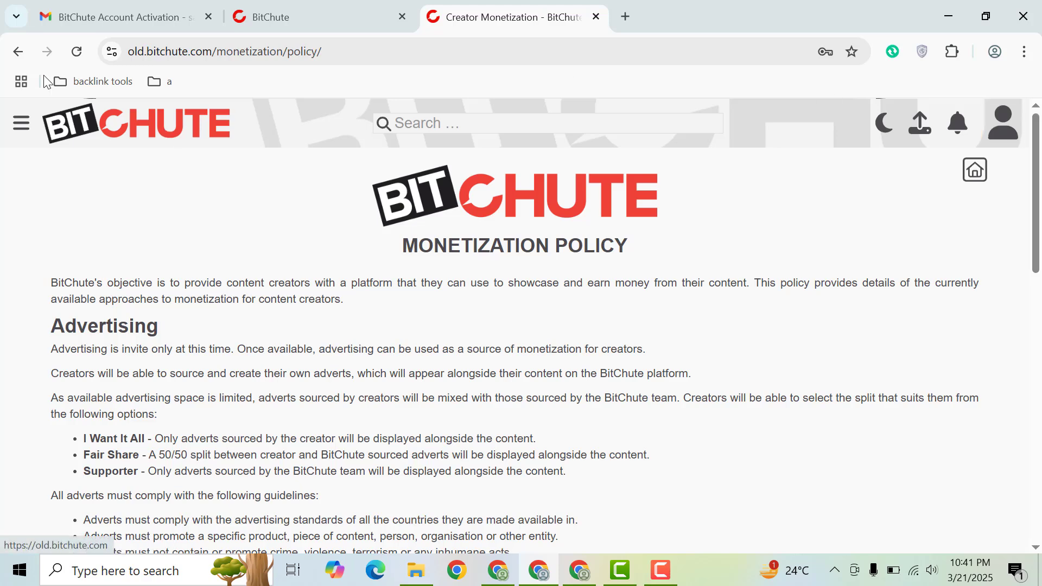
Step: Return to the Recently Active Channels page, open the video upload form and put the cursor in the video title
click(18, 51)
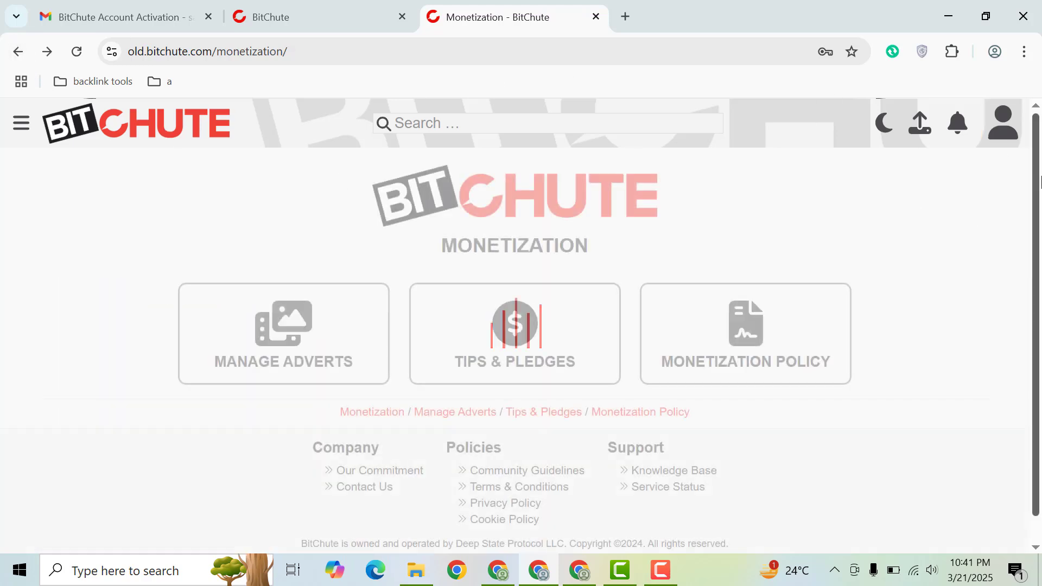
click(18, 51)
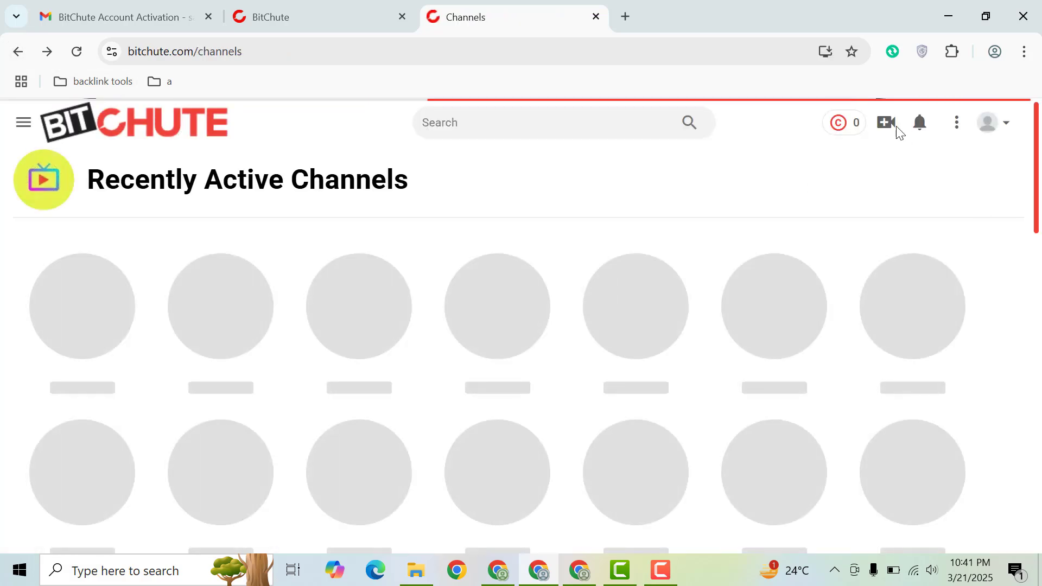
click(886, 124)
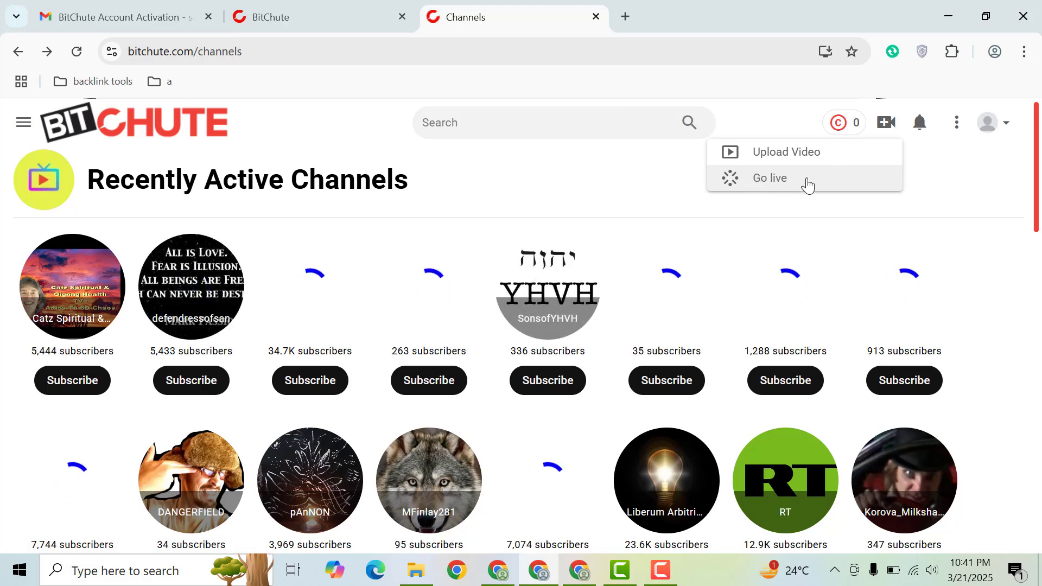
click(807, 154)
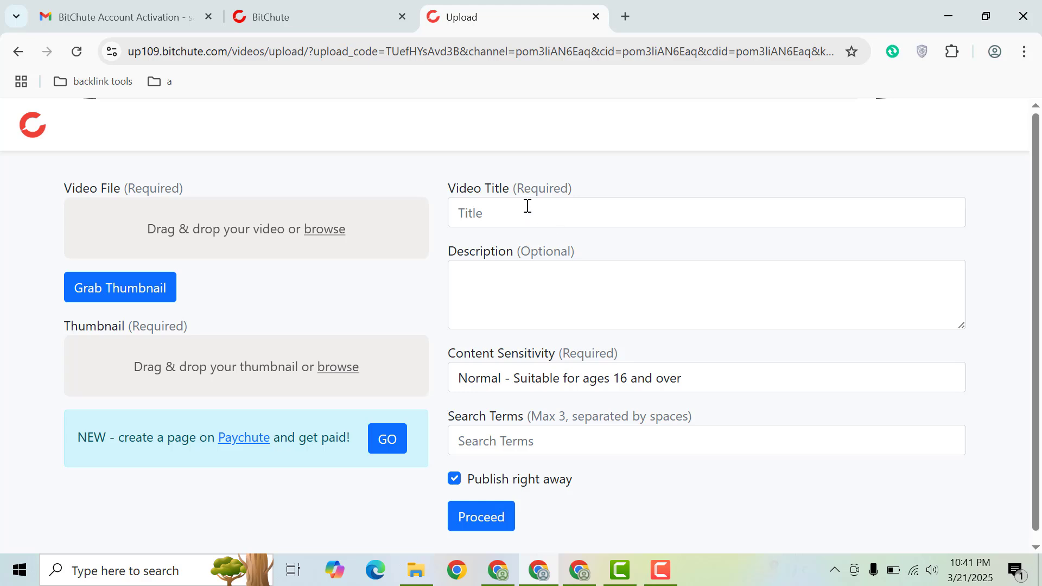
click(528, 205)
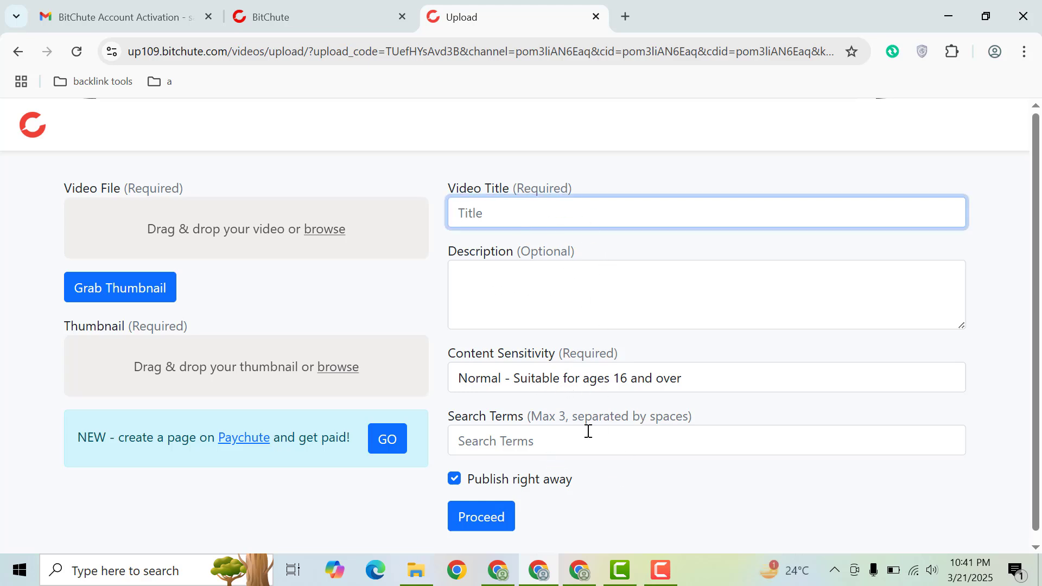
scroll(953, 409, down, 1)
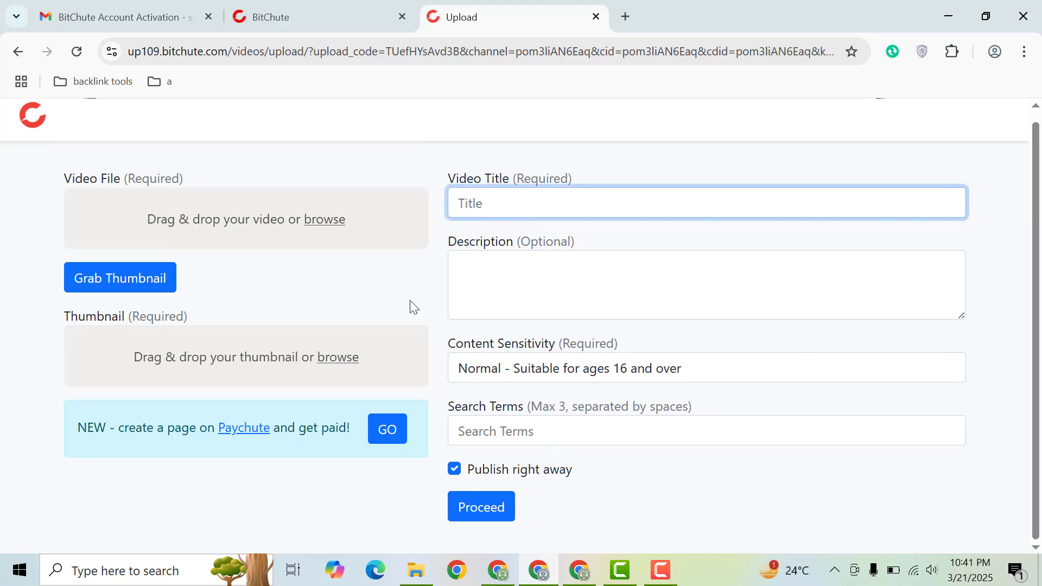